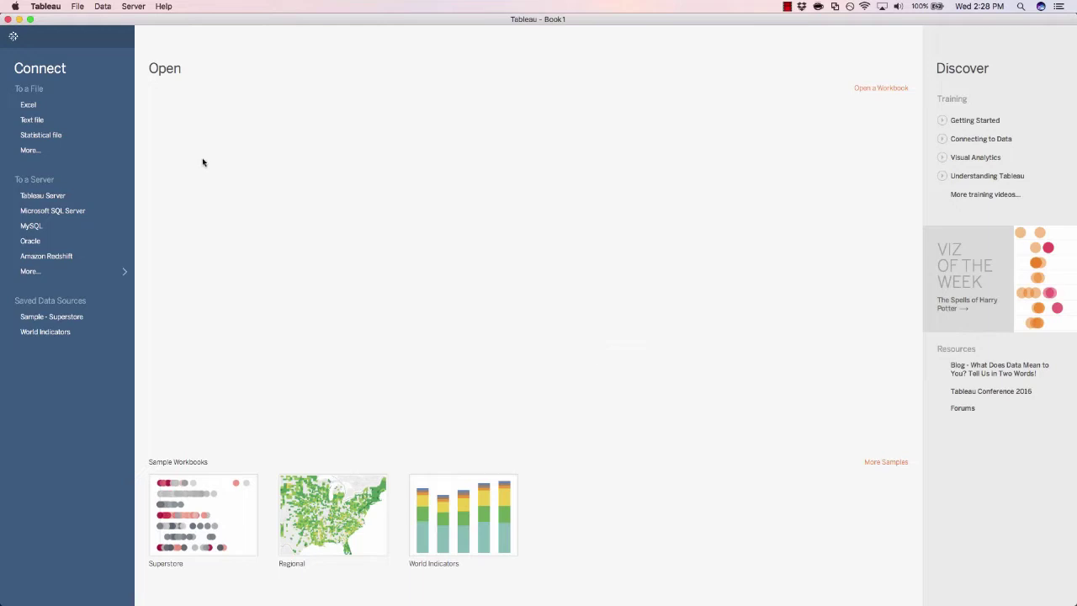
Step: Connect to the Excel workbook Retail Sales 2012-2015.xls and add its Orders sheet to the data source
{"action": "left_click", "coordinate": [31, 105]}
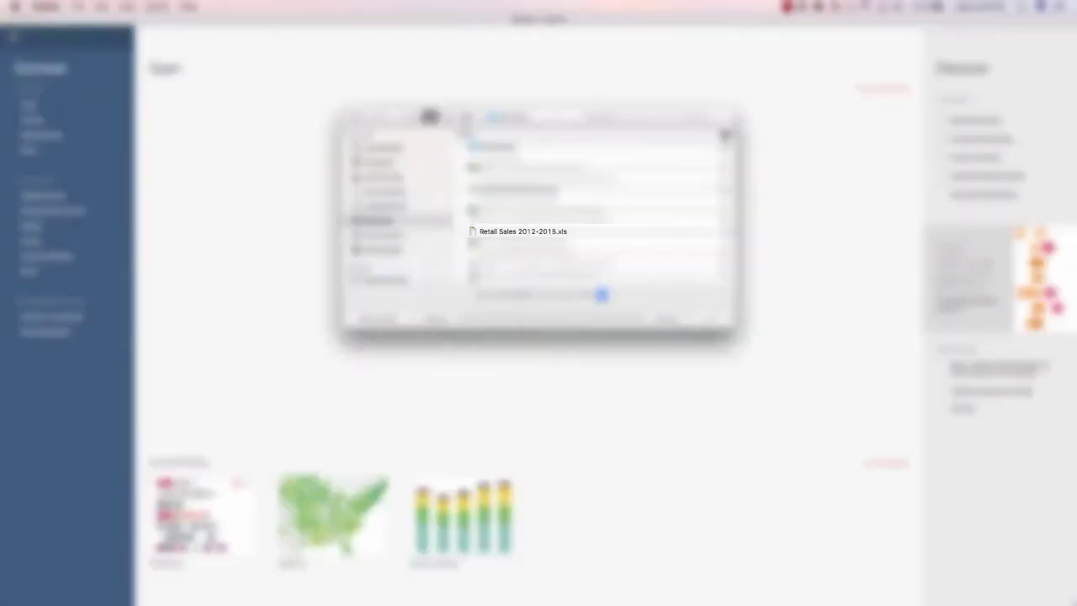
{"action": "left_click", "coordinate": [510, 232]}
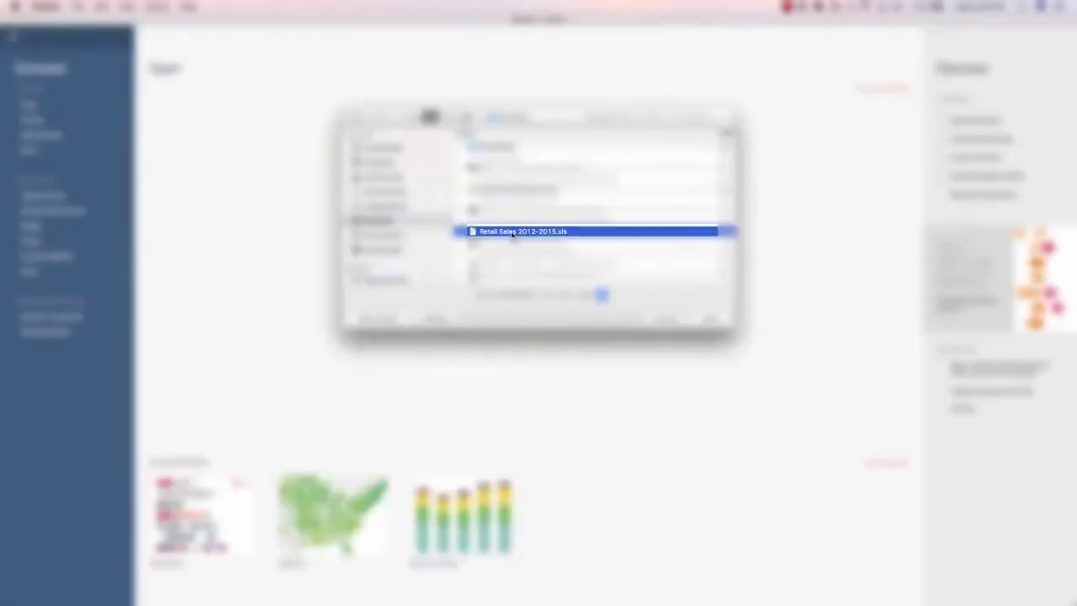
{"action": "double_click", "coordinate": [584, 232]}
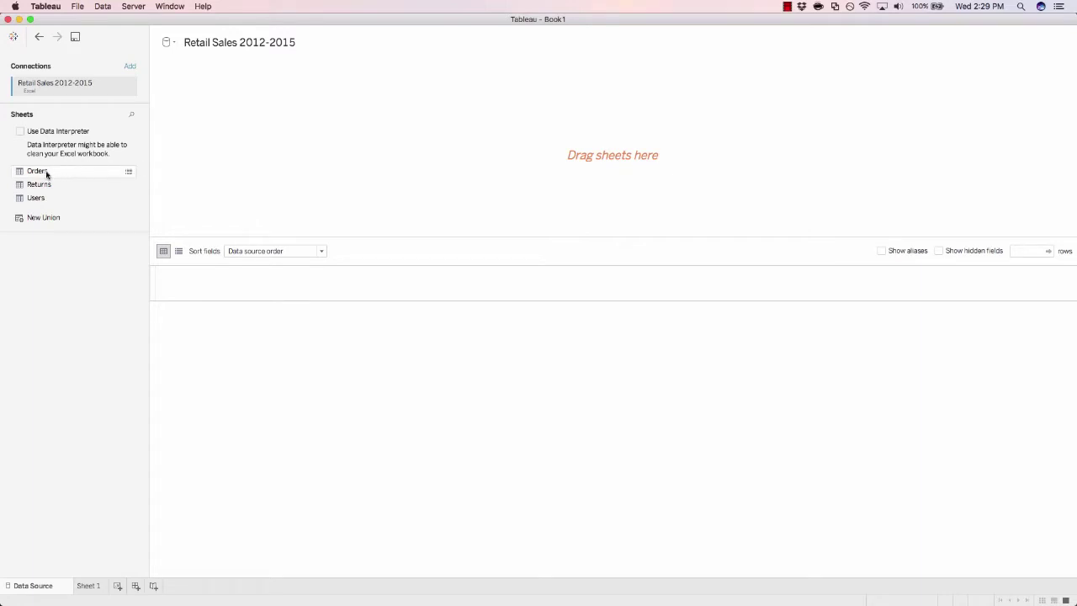
{"action": "left_click_drag", "start_coordinate": [37, 172], "coordinate": [403, 178]}
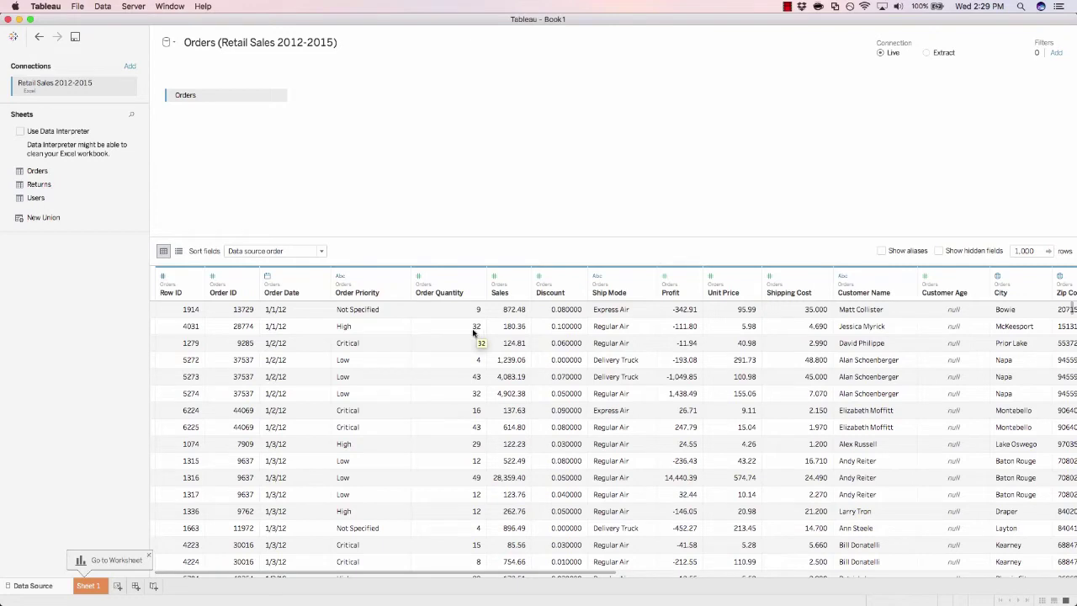
Step: Lay out a table on Sheet 1 with Region as columns and the year of Order Date as rows
{"action": "left_click", "coordinate": [88, 586]}
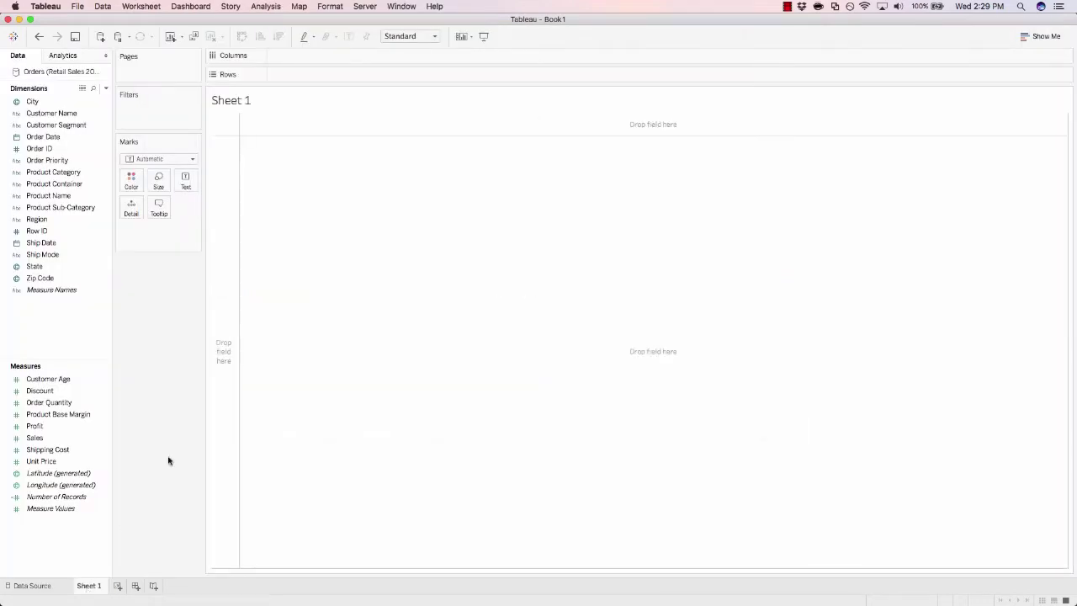
{"action": "left_click", "coordinate": [52, 195]}
{"action": "left_click", "coordinate": [36, 220]}
{"action": "left_click_drag", "start_coordinate": [37, 222], "coordinate": [285, 65]}
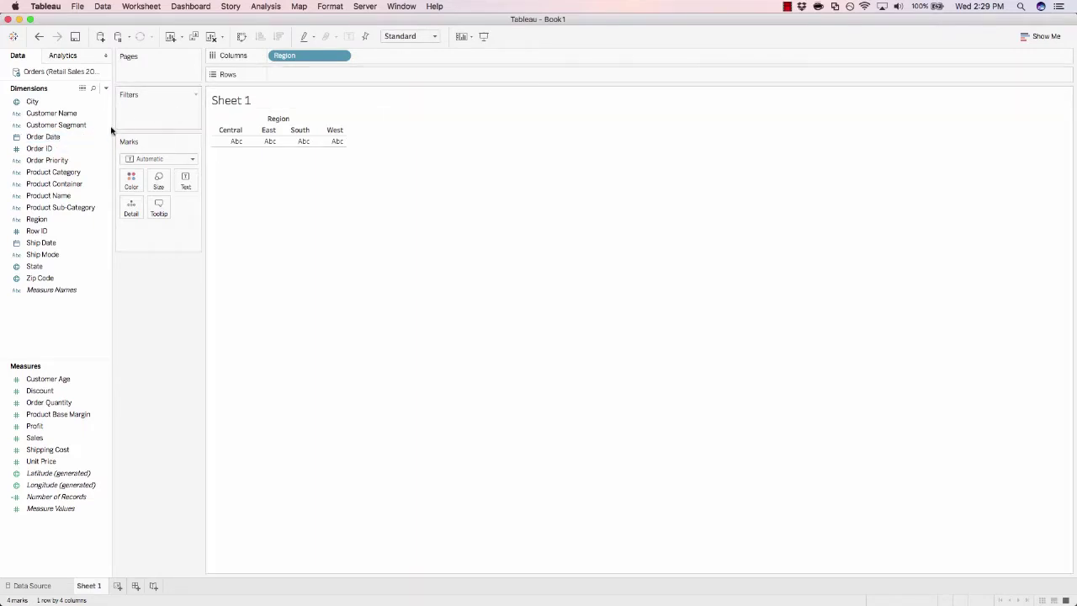
{"action": "left_click_drag", "start_coordinate": [65, 137], "coordinate": [291, 79]}
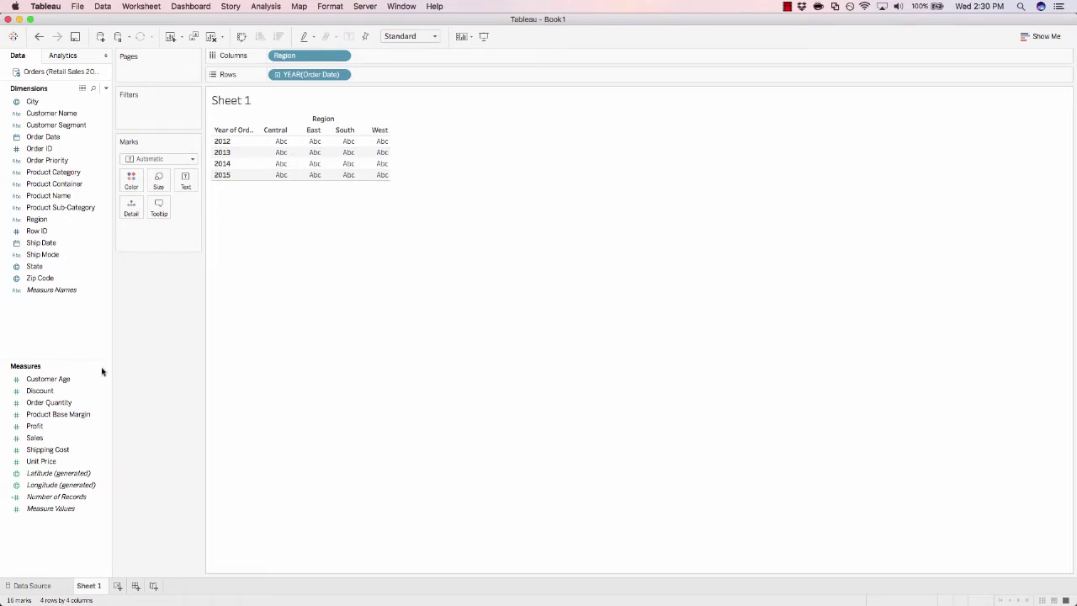
Step: Add Sales as the table's values and drill the order date rows down from years to quarters
{"action": "double_click", "coordinate": [35, 439]}
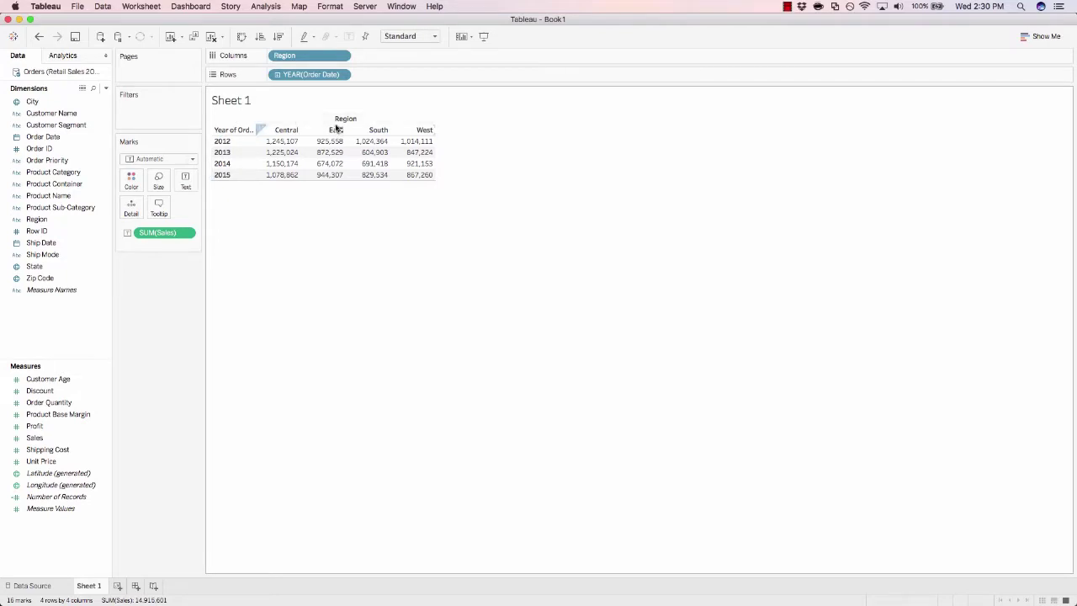
{"action": "mouse_move", "coordinate": [294, 136]}
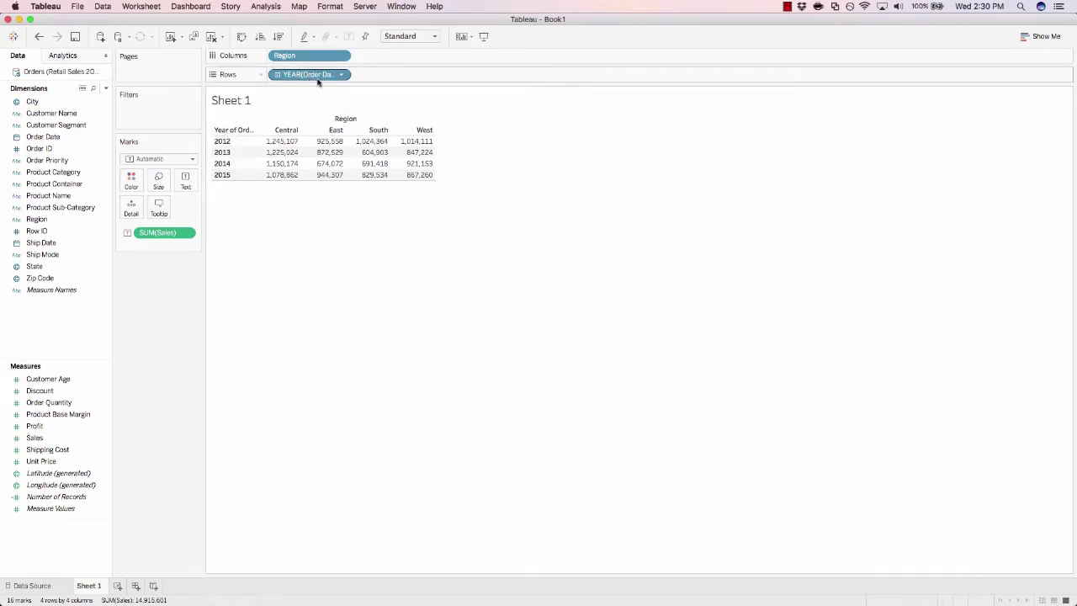
{"action": "left_click", "coordinate": [234, 120]}
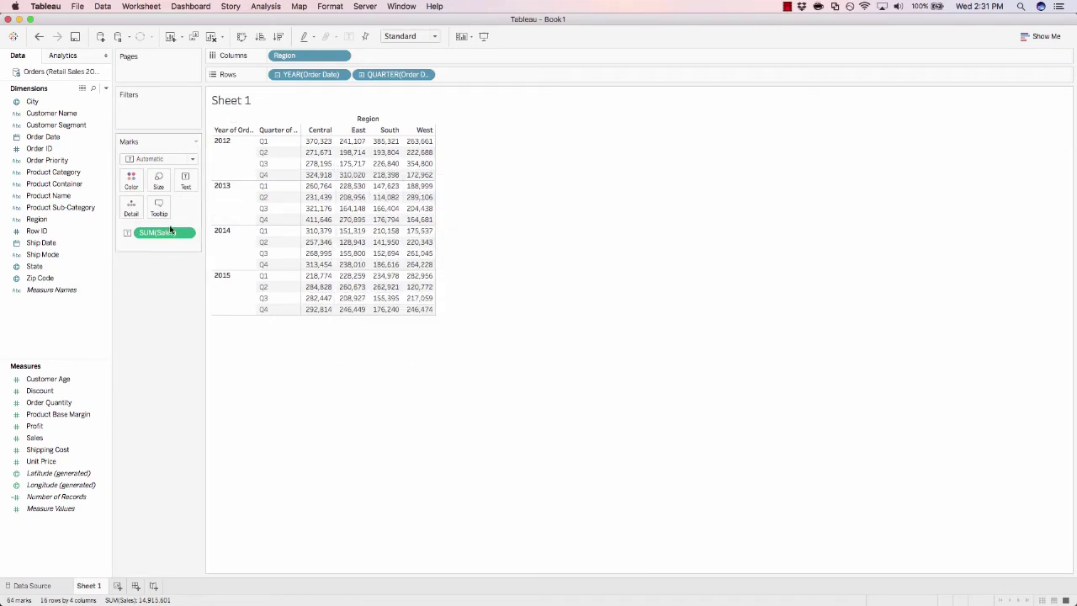
Step: Remove the summed Sales field from the marks and change the mark type to Square
{"action": "left_click_drag", "start_coordinate": [158, 234], "coordinate": [157, 292]}
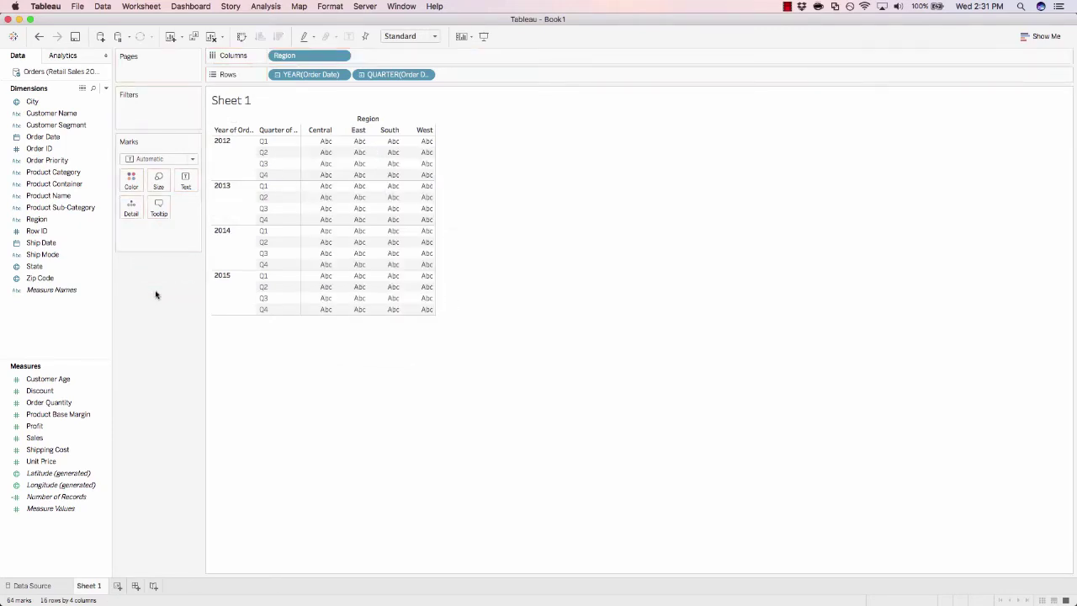
{"action": "left_click", "coordinate": [158, 160]}
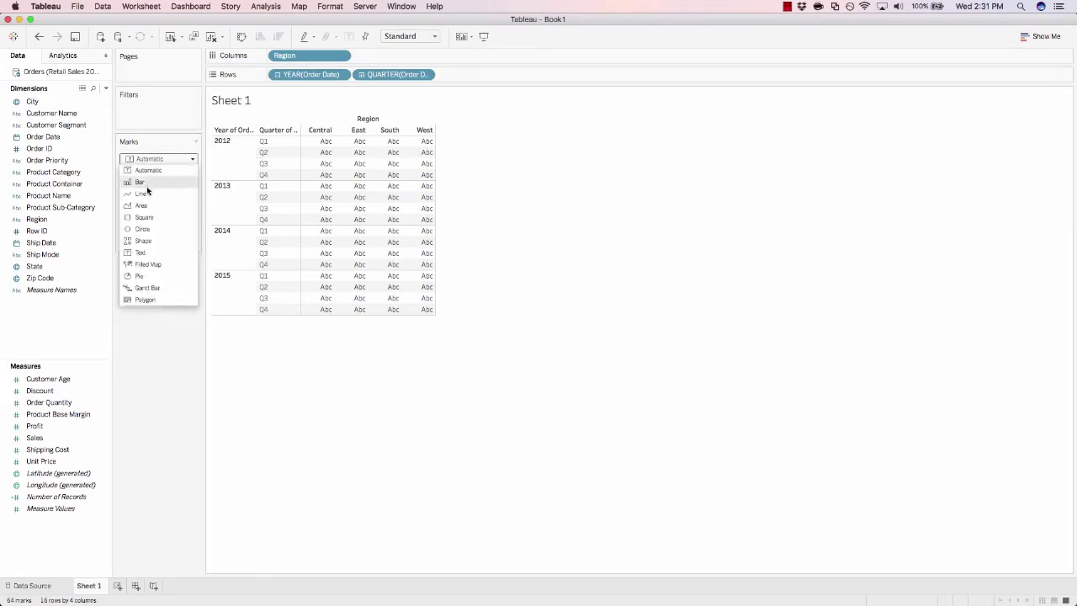
{"action": "left_click", "coordinate": [132, 219]}
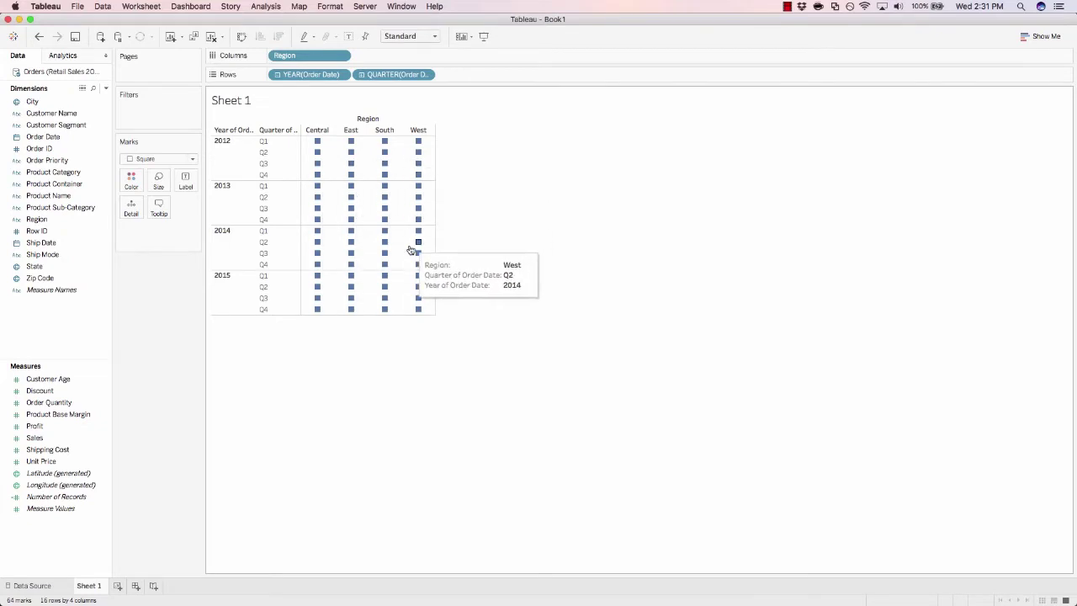
Step: Size the squares by Sales
{"action": "left_click", "coordinate": [52, 427]}
{"action": "left_click", "coordinate": [45, 439]}
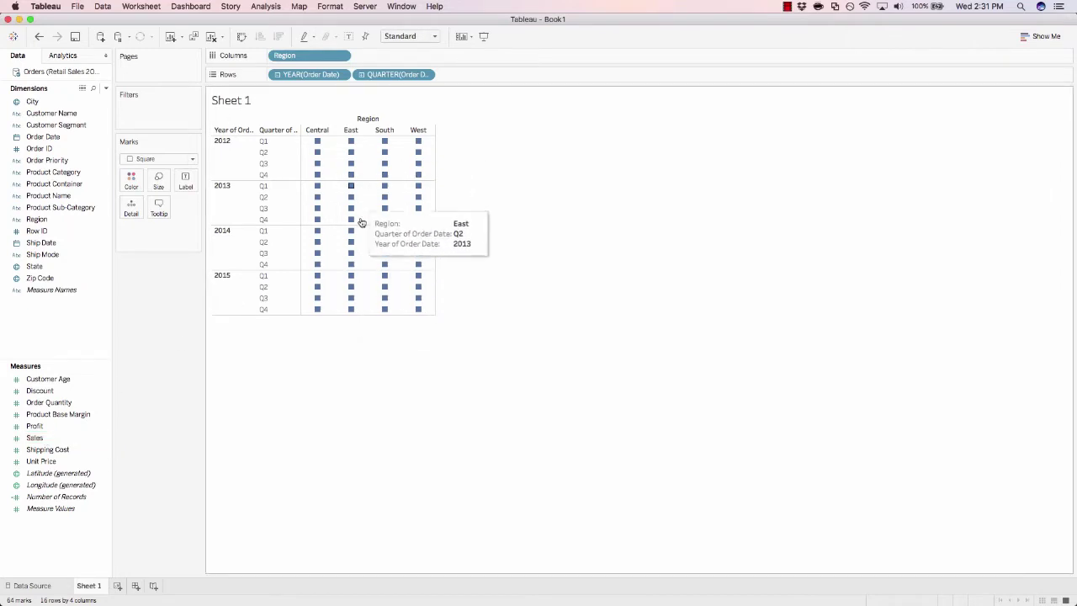
{"action": "left_click", "coordinate": [32, 438]}
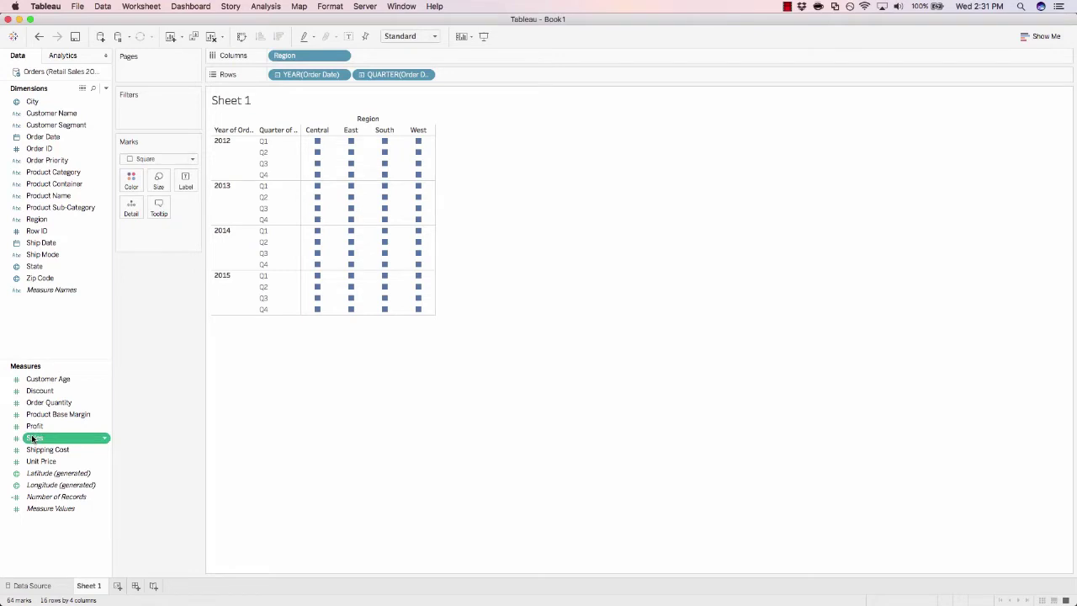
{"action": "left_click_drag", "start_coordinate": [32, 438], "coordinate": [161, 183]}
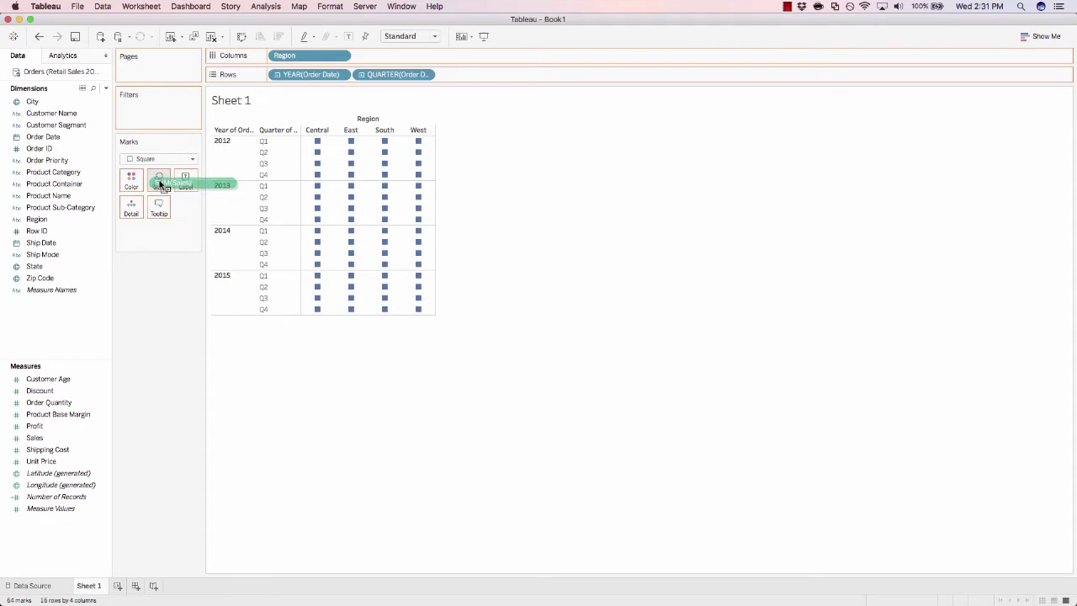
{"action": "left_click_drag", "start_coordinate": [160, 184], "coordinate": [161, 185]}
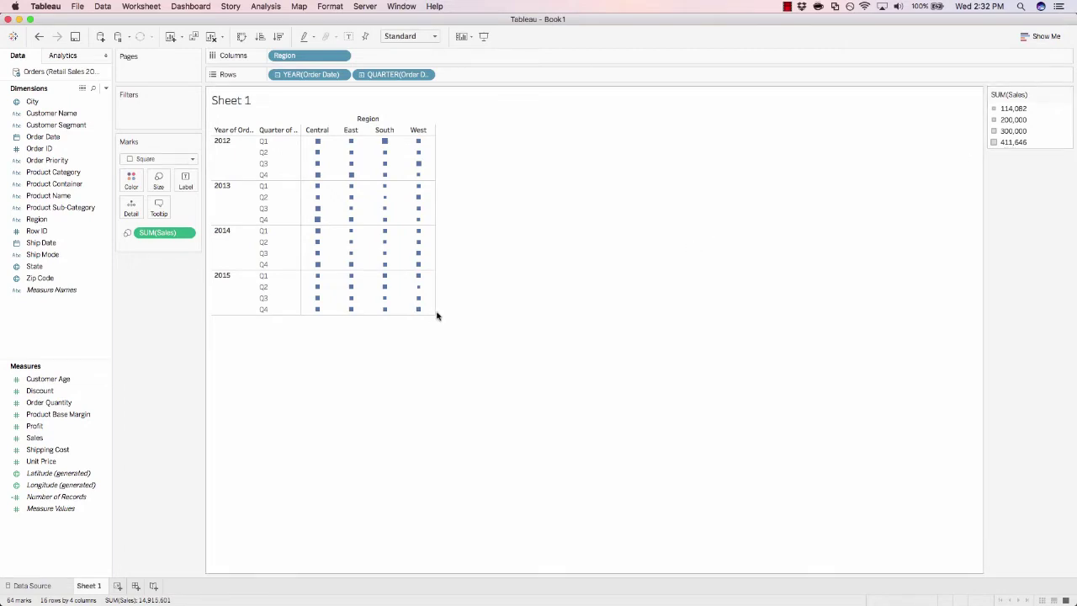
Step: Enlarge the table in height and width so its cells spread across most of the sheet
{"action": "left_click_drag", "start_coordinate": [435, 314], "coordinate": [538, 405]}
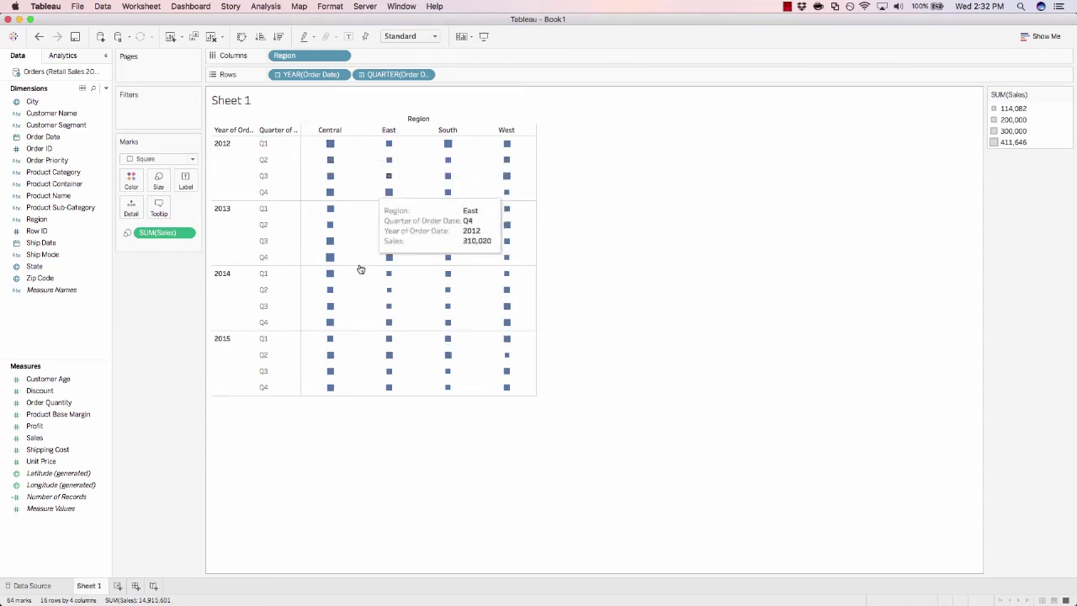
{"action": "left_click_drag", "start_coordinate": [531, 398], "coordinate": [532, 453]}
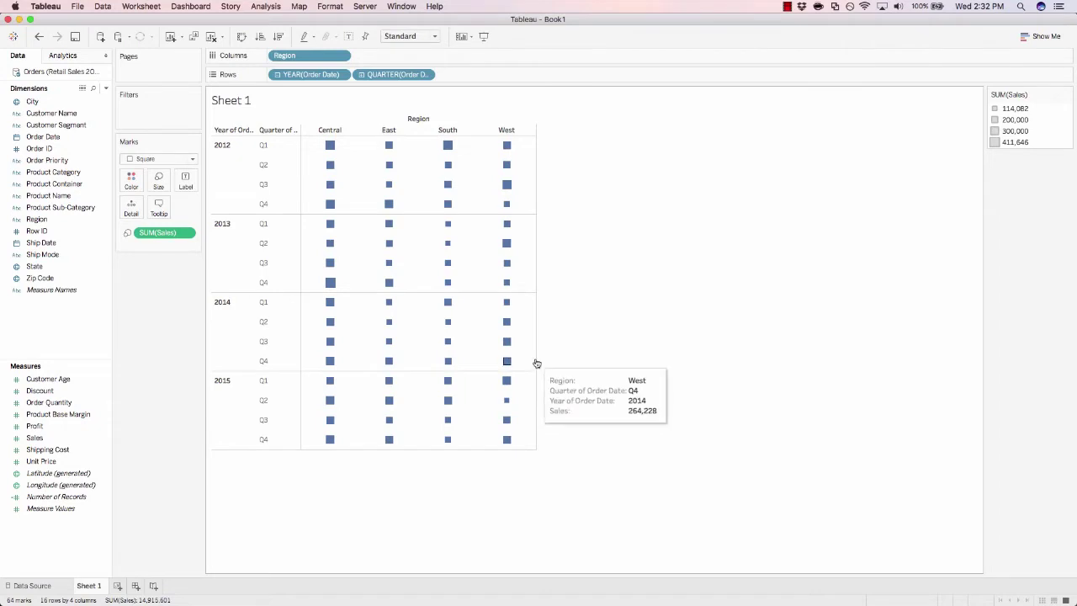
{"action": "left_click_drag", "start_coordinate": [535, 361], "coordinate": [746, 385]}
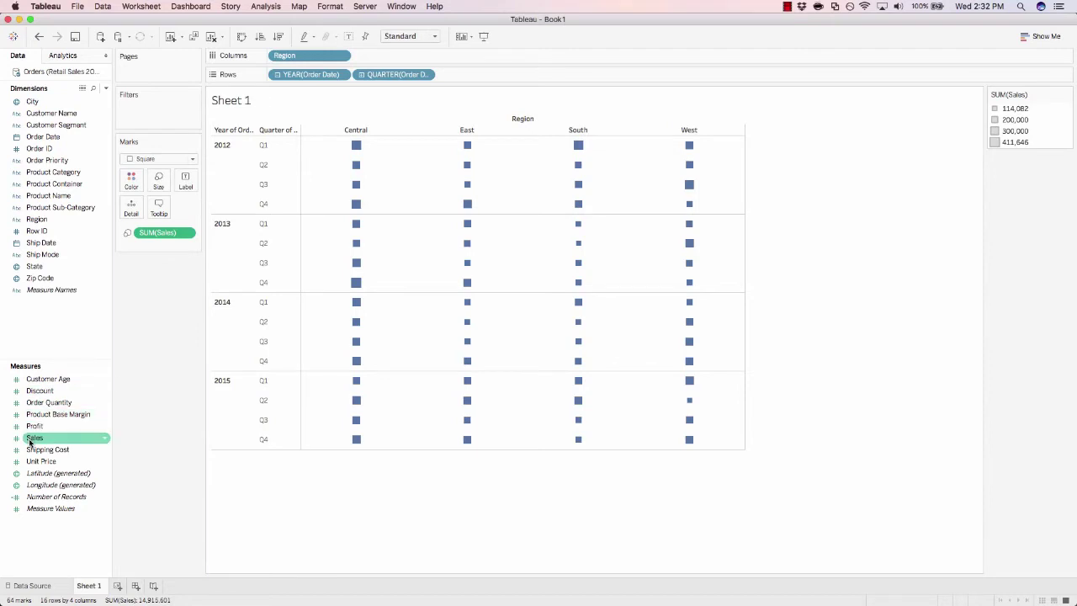
Step: Color the squares by Sales and replace that color field with Profit
{"action": "left_click_drag", "start_coordinate": [30, 441], "coordinate": [129, 185]}
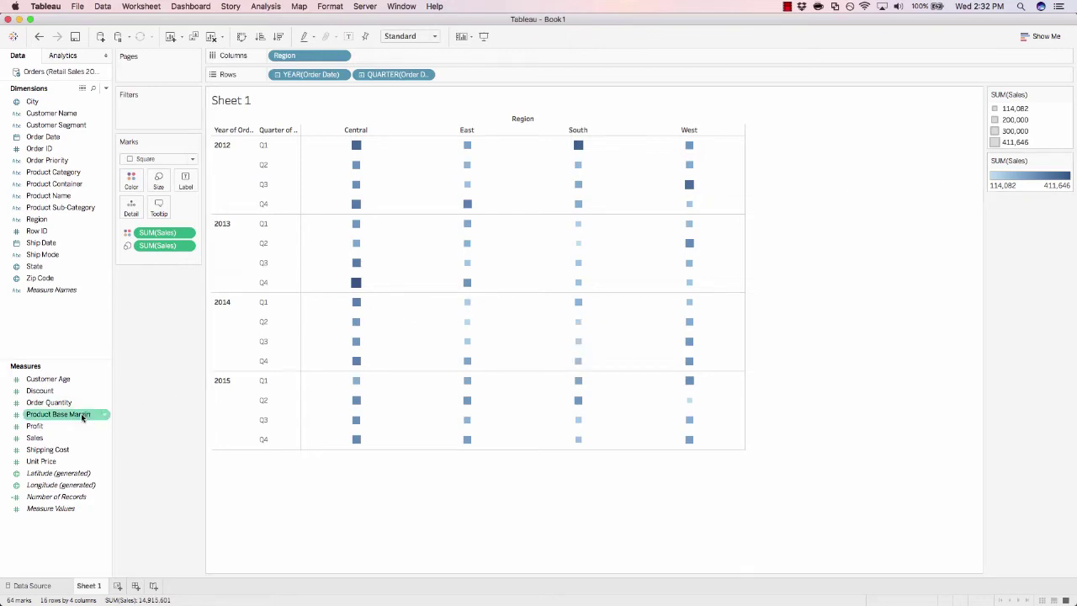
{"action": "left_click_drag", "start_coordinate": [67, 426], "coordinate": [157, 235]}
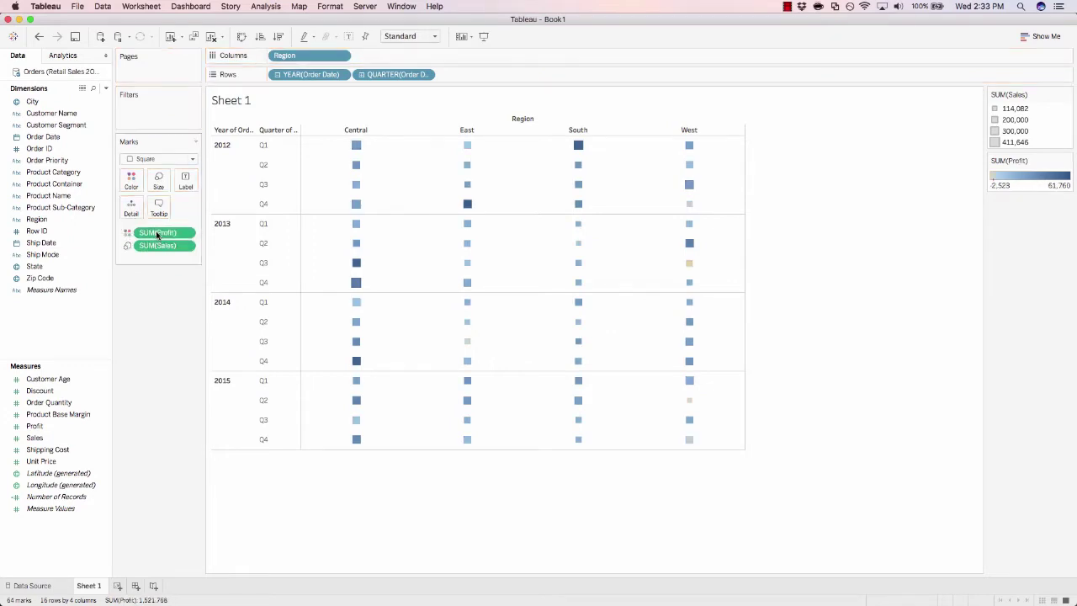
{"action": "mouse_move", "coordinate": [353, 324]}
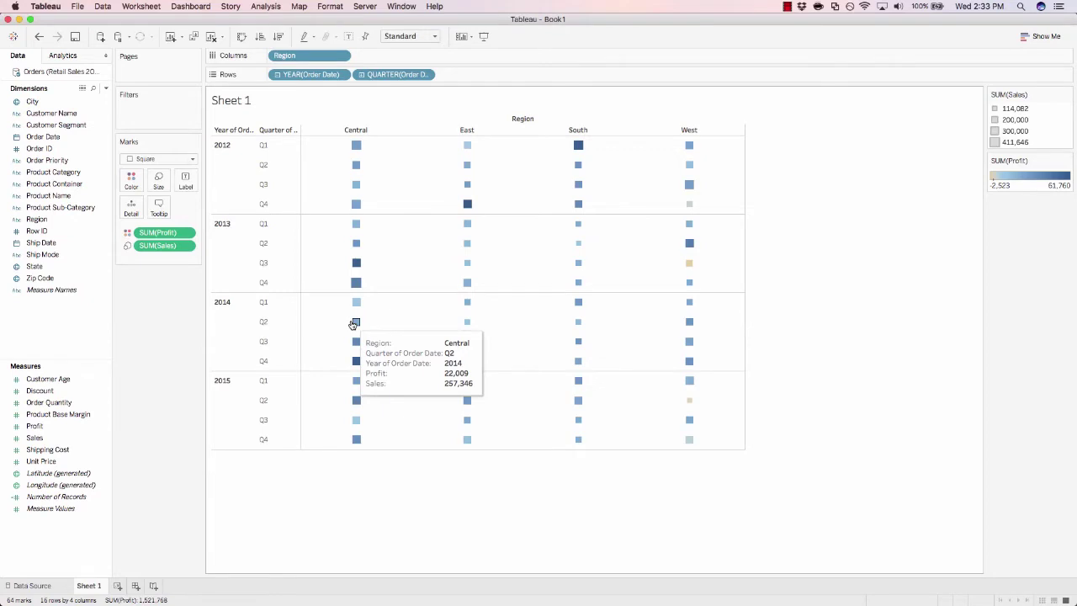
{"action": "mouse_move", "coordinate": [732, 259]}
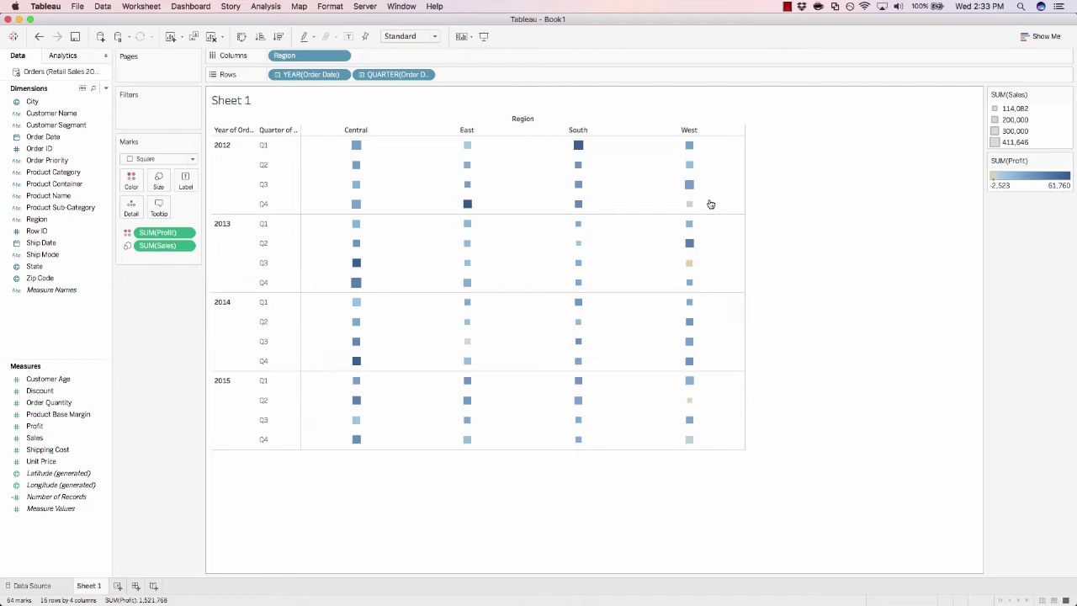
Step: Change the Profit color palette to Red-Green Diverging
{"action": "left_click", "coordinate": [130, 185]}
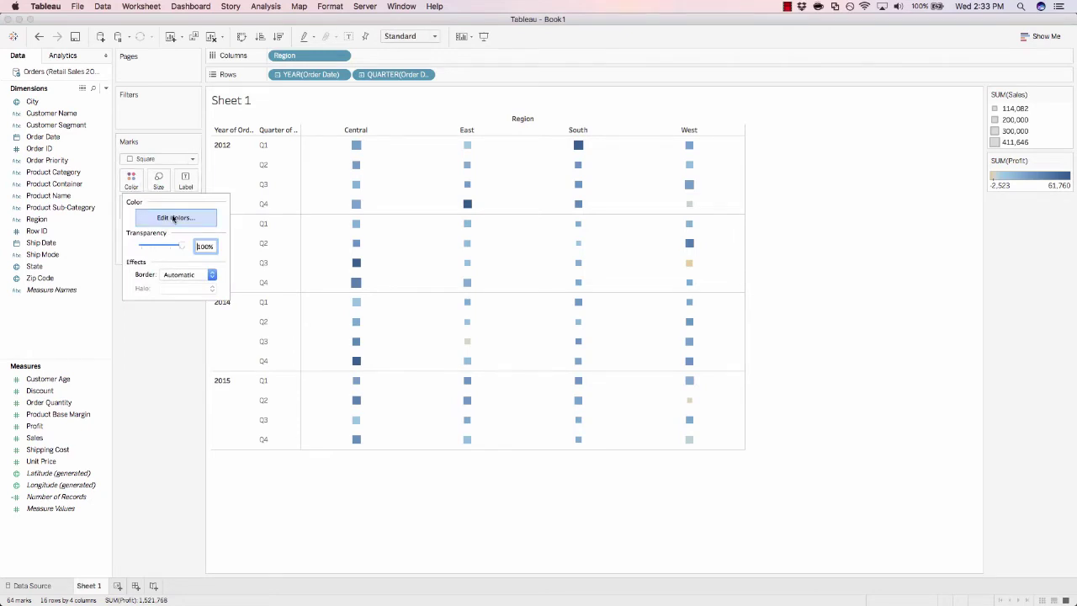
{"action": "left_click", "coordinate": [173, 218]}
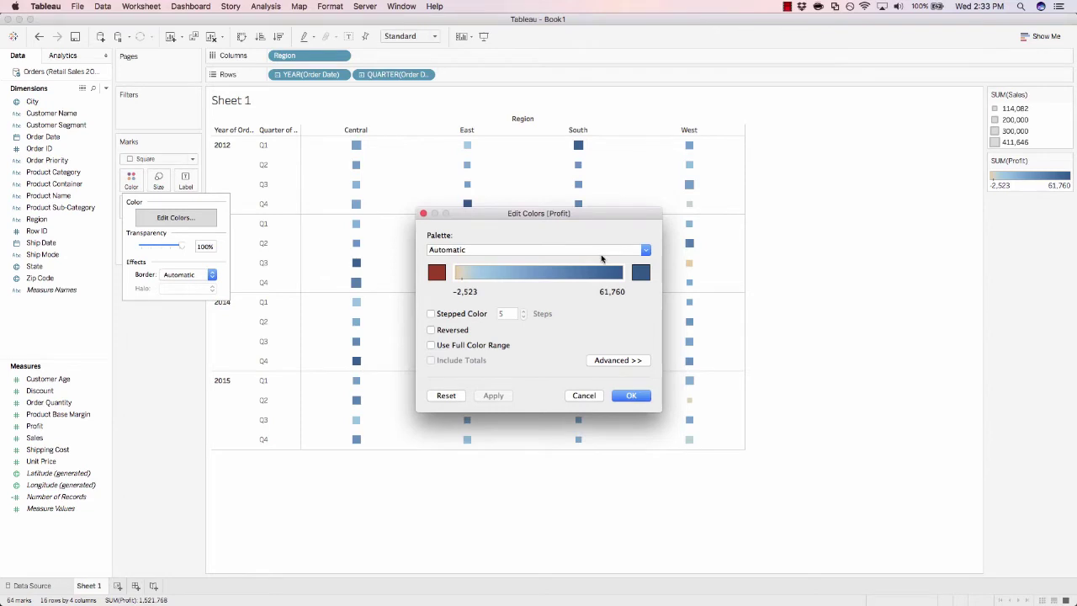
{"action": "left_click", "coordinate": [594, 251]}
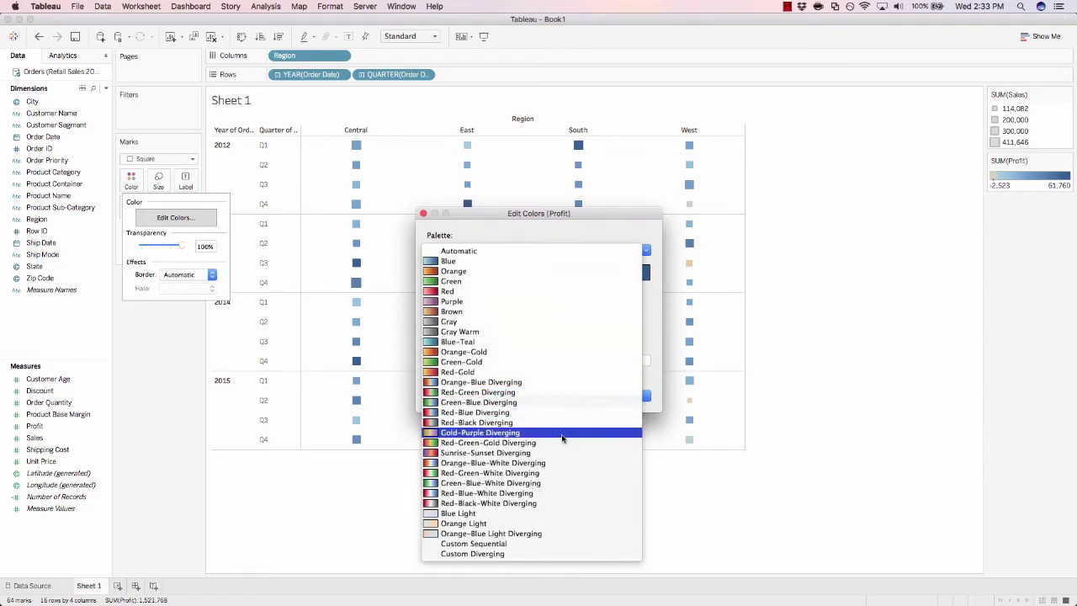
{"action": "left_click", "coordinate": [522, 393]}
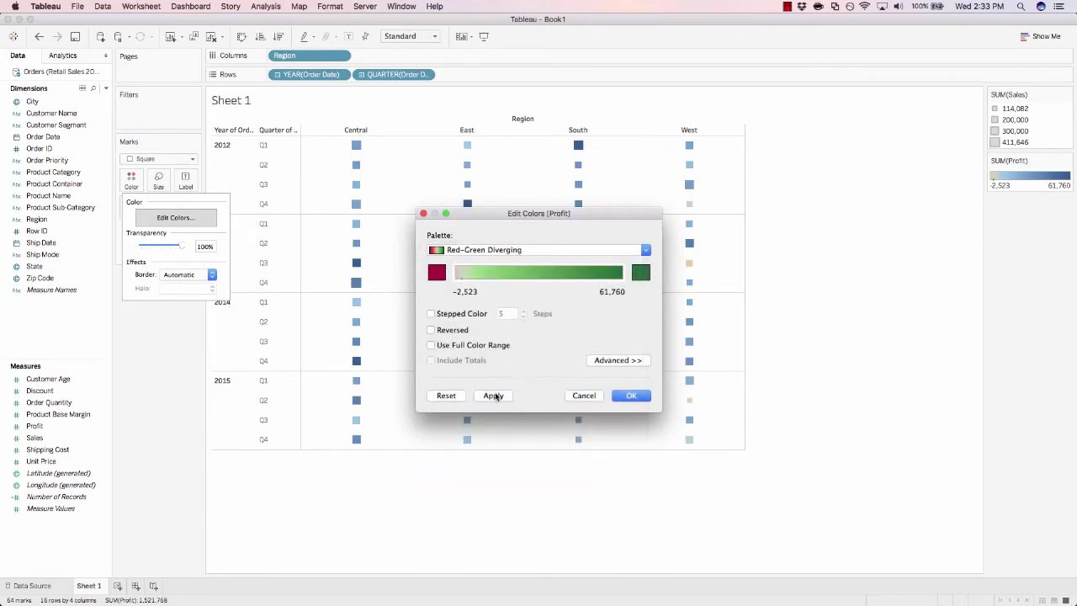
{"action": "left_click", "coordinate": [632, 398]}
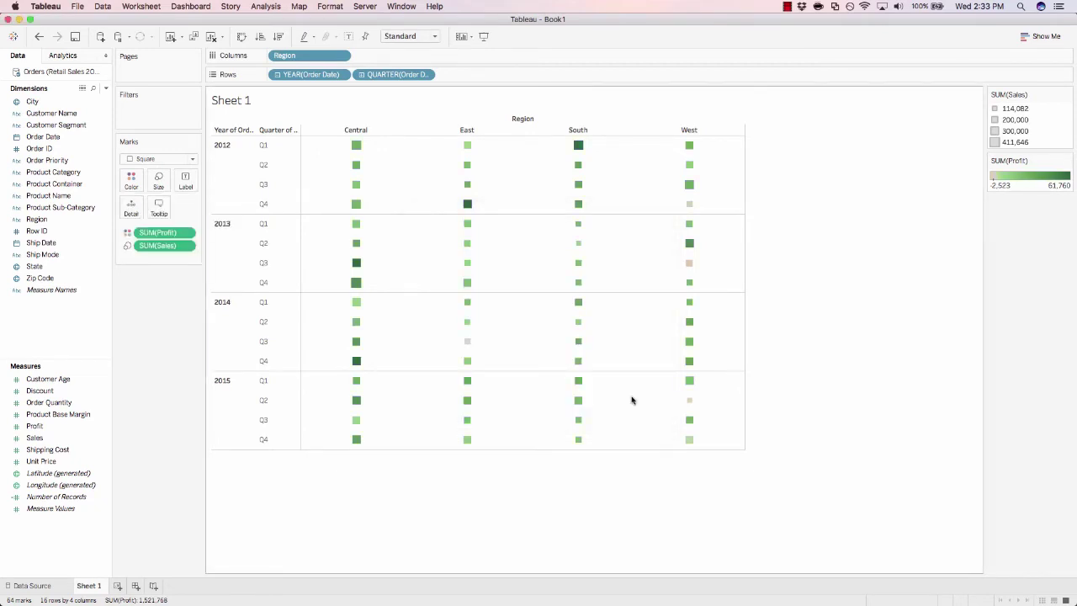
Step: Increase the overall size of the square marks moderately
{"action": "mouse_move", "coordinate": [345, 257]}
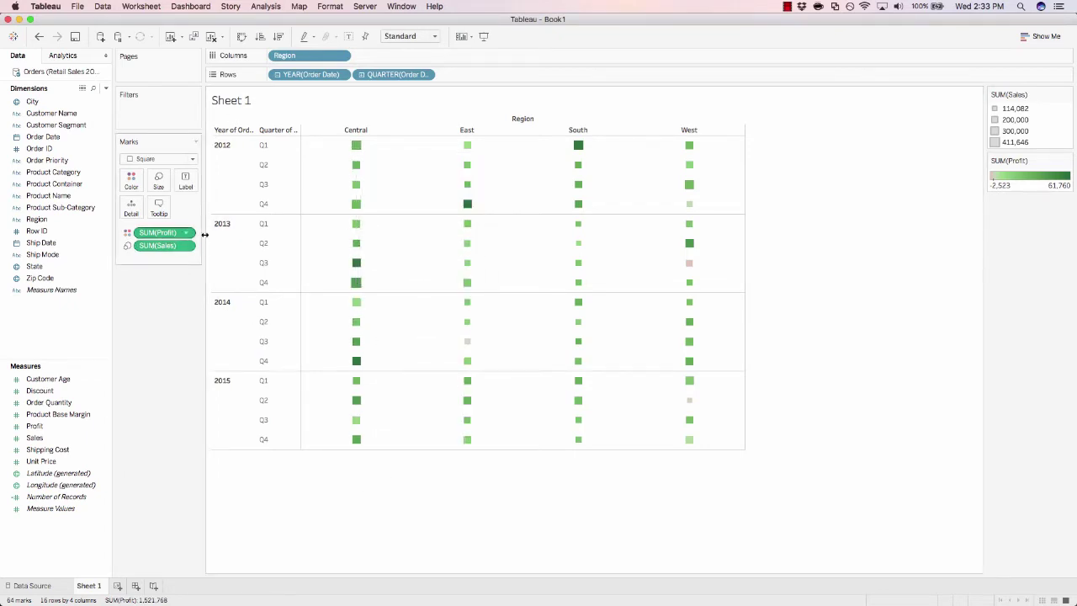
{"action": "mouse_move", "coordinate": [416, 284]}
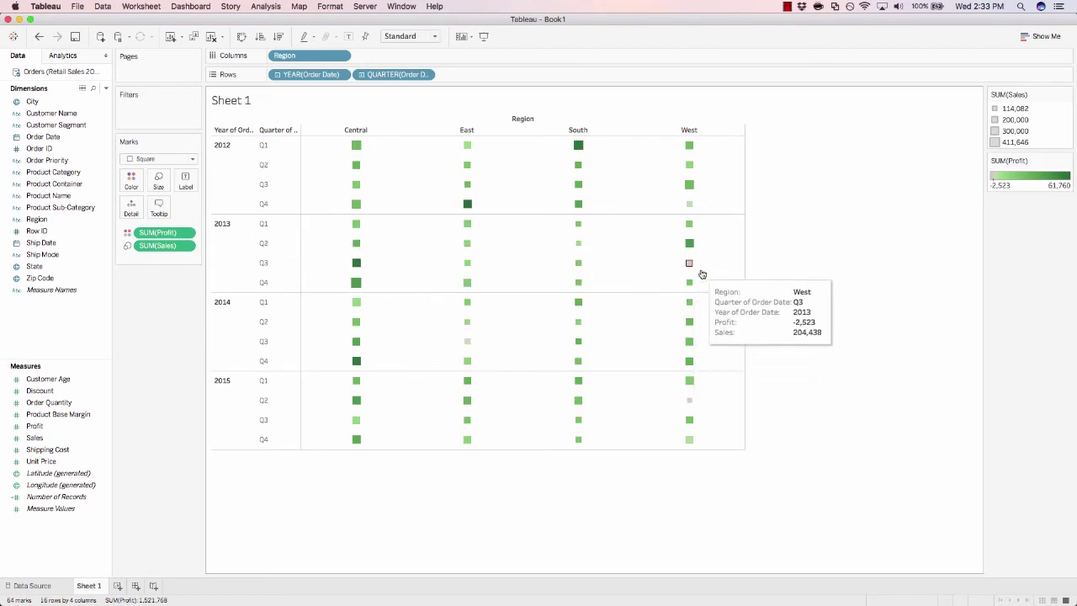
{"action": "mouse_move", "coordinate": [690, 266]}
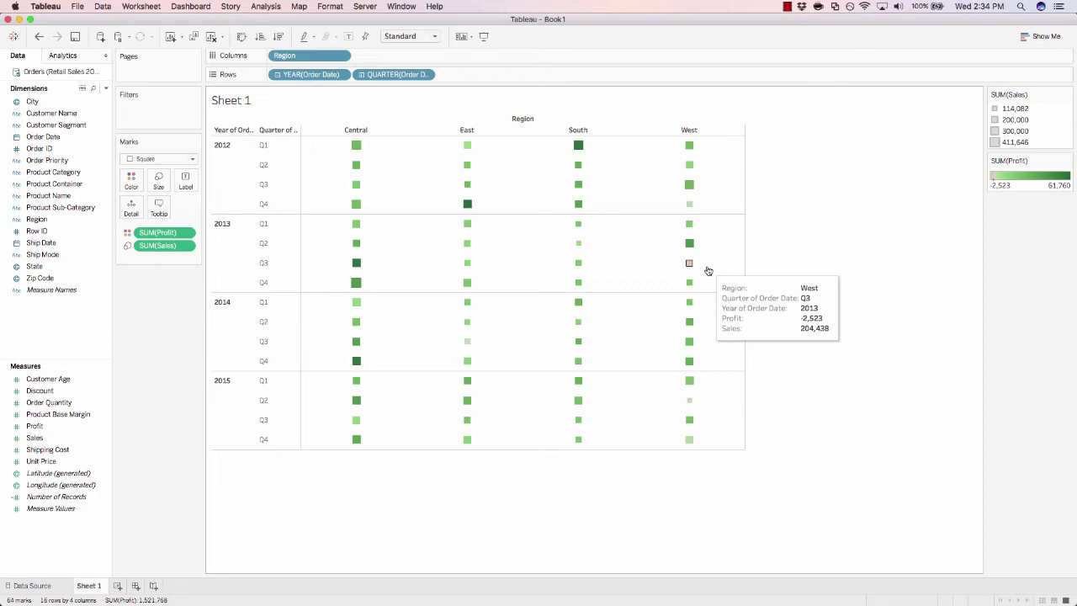
{"action": "mouse_move", "coordinate": [583, 153]}
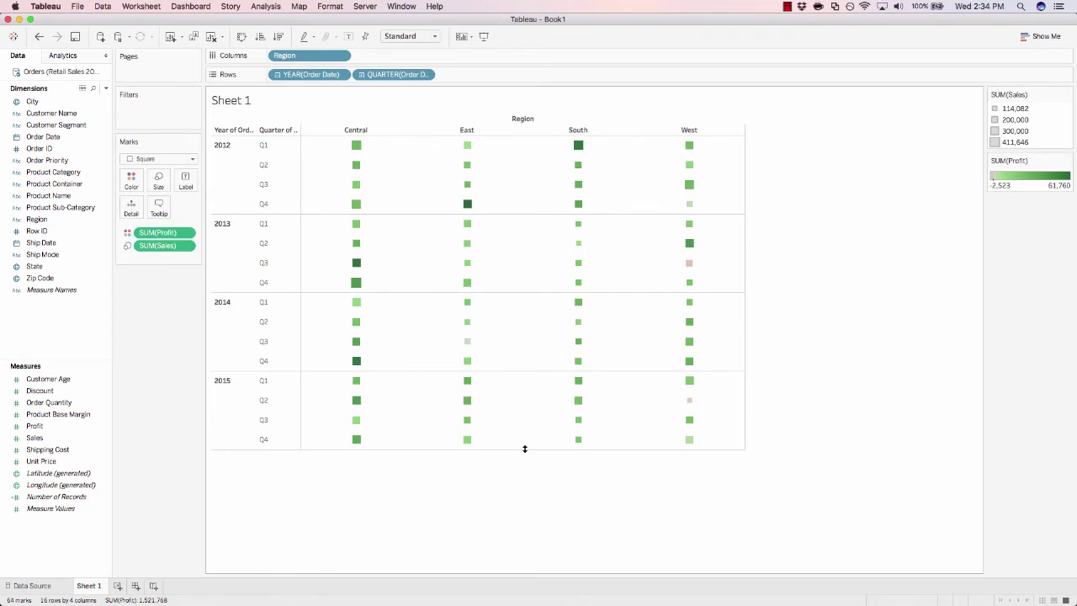
{"action": "left_click", "coordinate": [160, 187]}
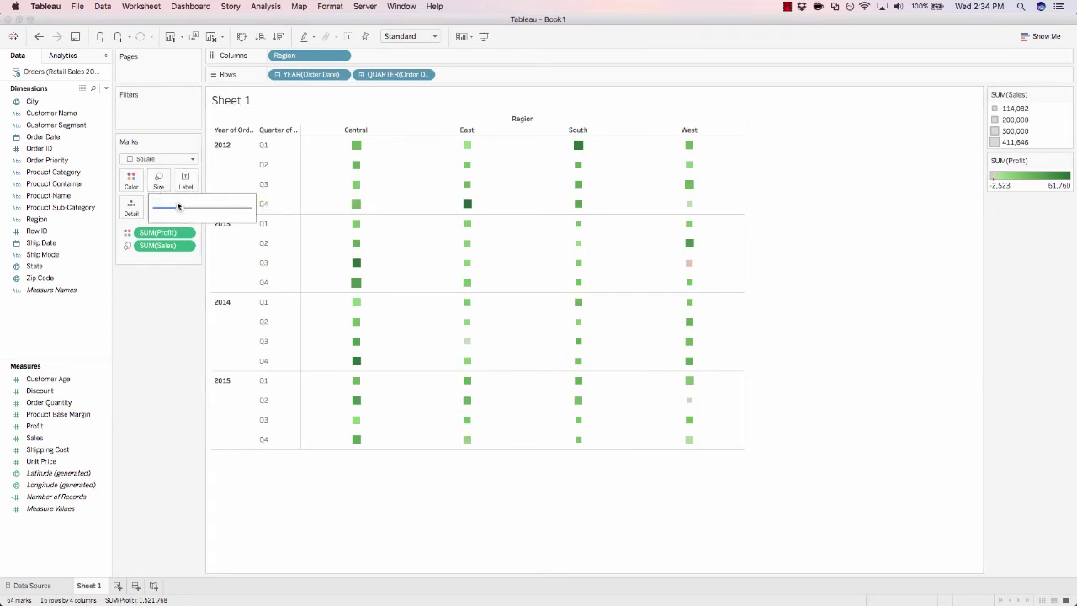
{"action": "left_click_drag", "start_coordinate": [179, 210], "coordinate": [195, 213]}
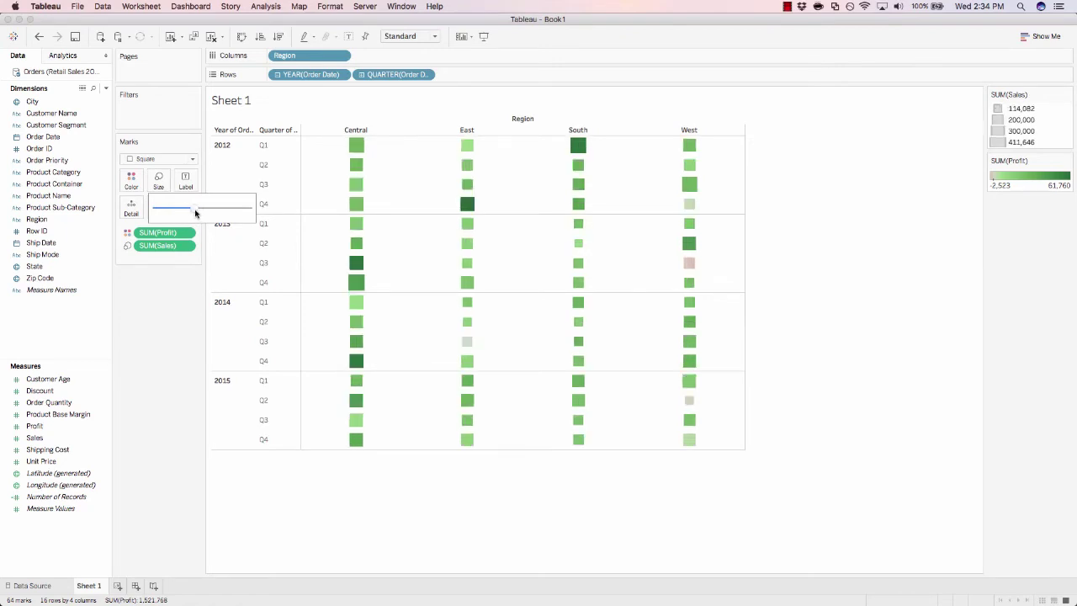
Step: Adjust the overall size of the square marks so they are slightly larger without touching each other
{"action": "left_click_drag", "start_coordinate": [195, 213], "coordinate": [210, 213]}
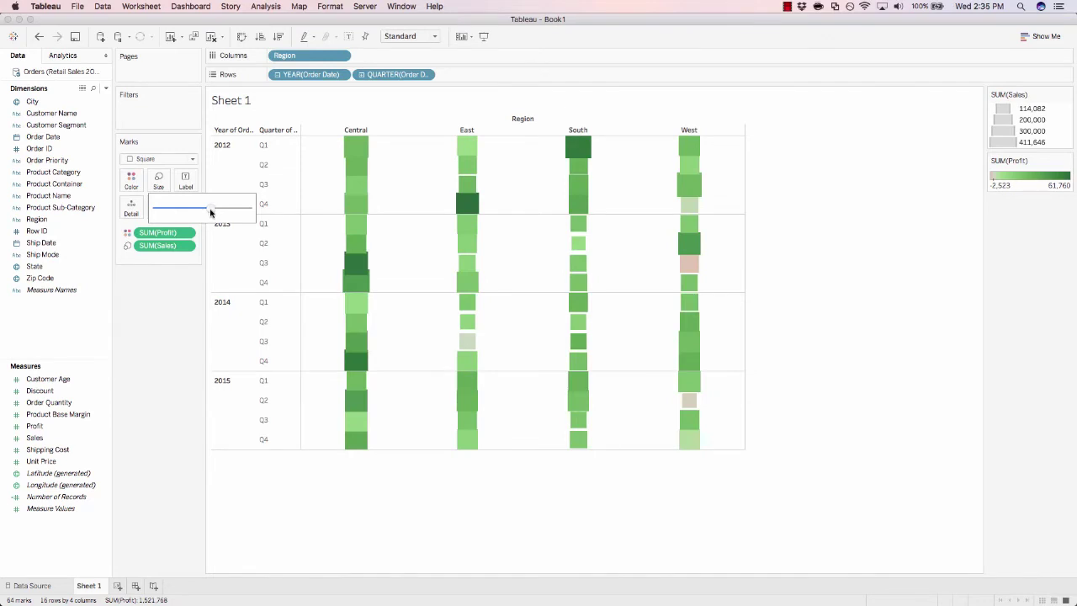
{"action": "left_click_drag", "start_coordinate": [210, 213], "coordinate": [201, 214]}
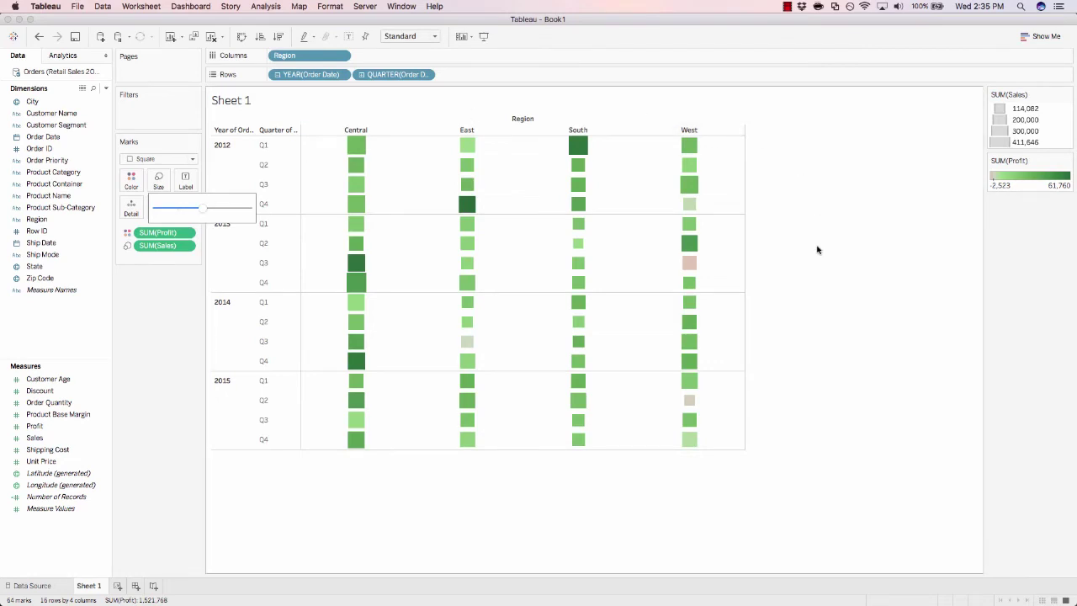
{"action": "left_click", "coordinate": [810, 355]}
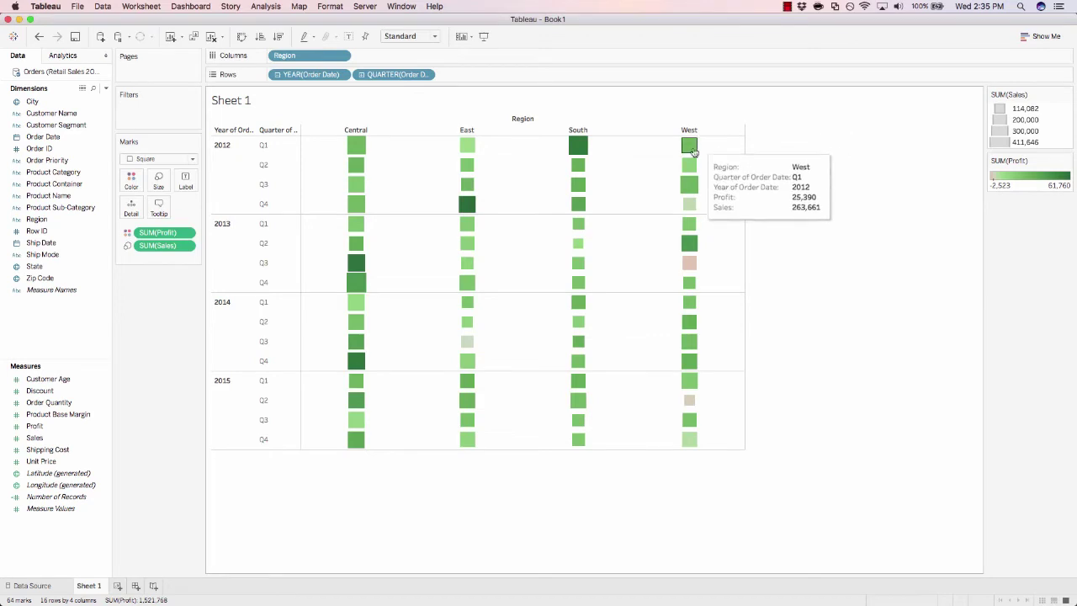
{"action": "mouse_move", "coordinate": [695, 182]}
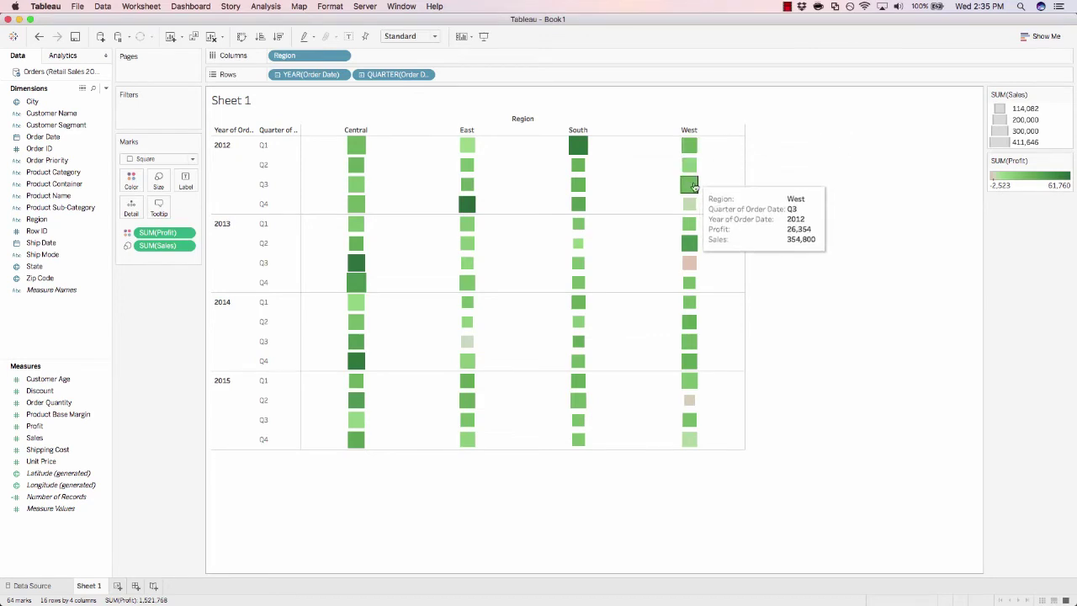
{"action": "mouse_move", "coordinate": [688, 245]}
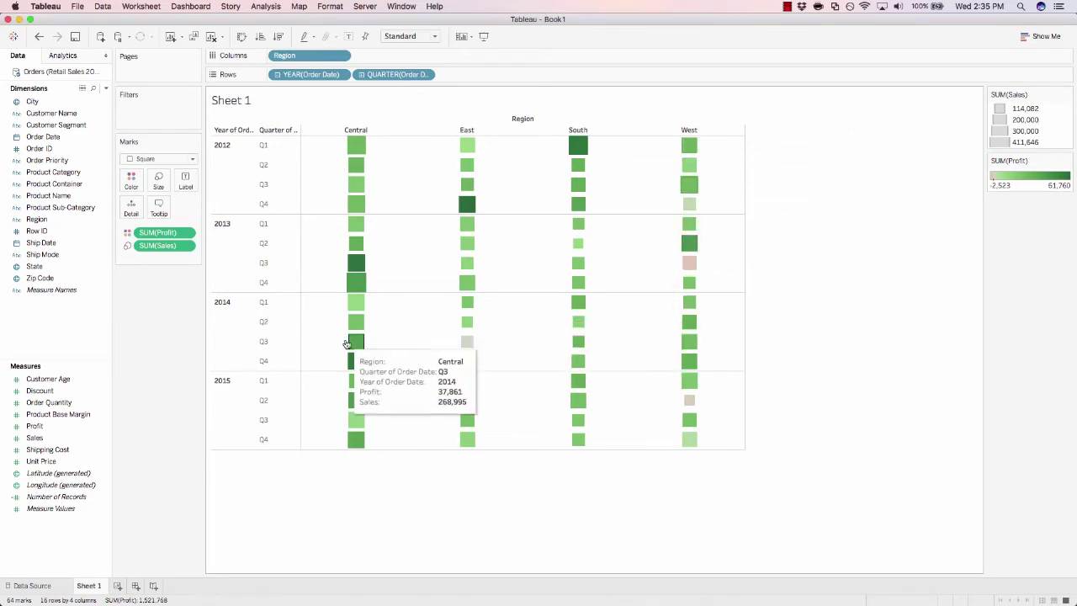
Step: Try showing mark labels beside the heat map squares, and turn them off again
{"action": "left_click", "coordinate": [187, 182]}
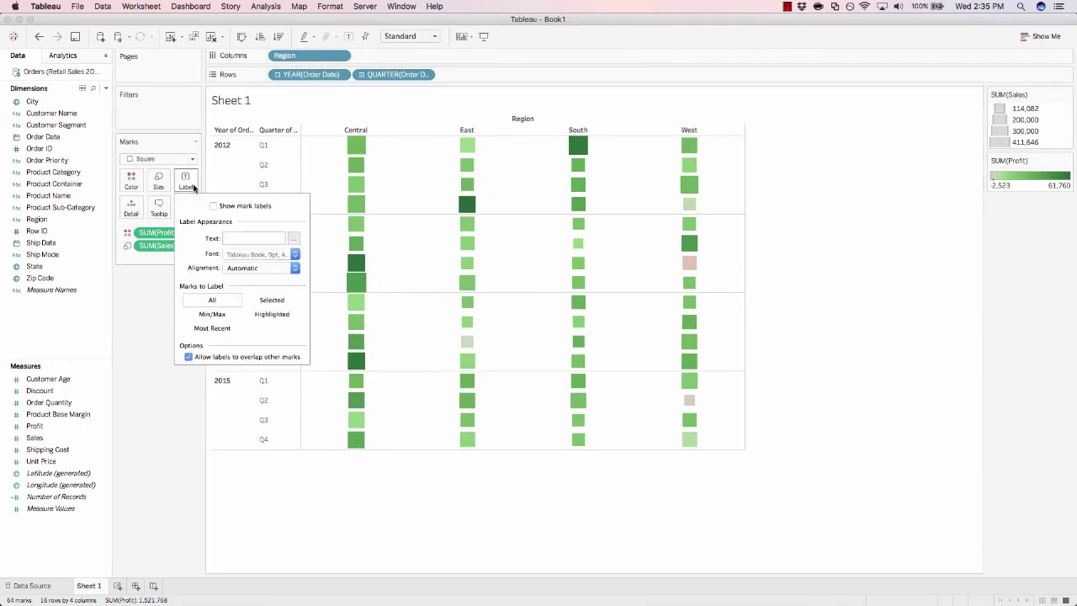
{"action": "left_click", "coordinate": [216, 207]}
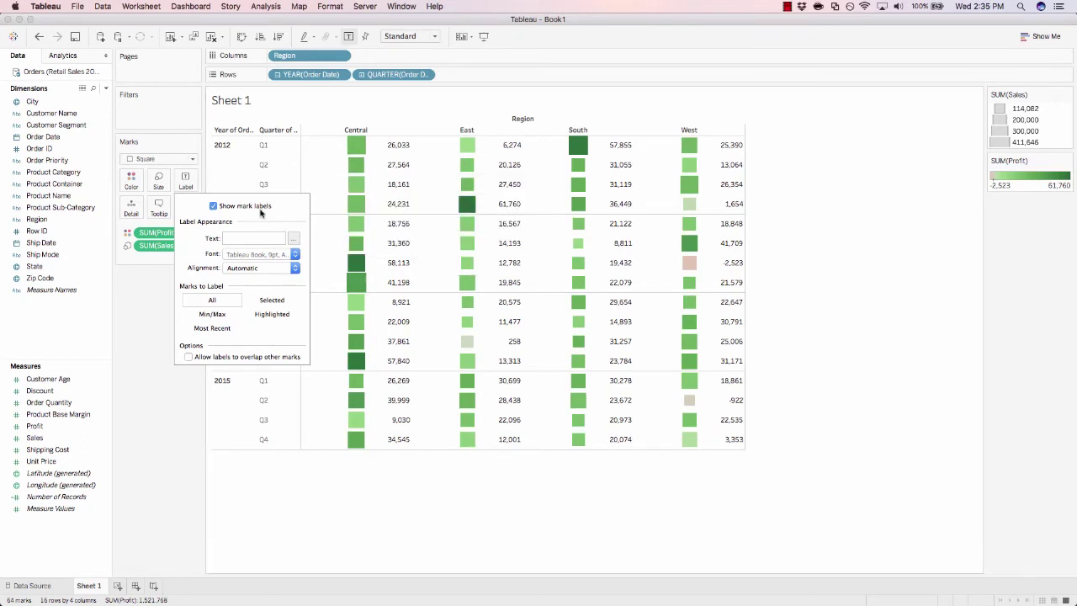
{"action": "left_click", "coordinate": [228, 206]}
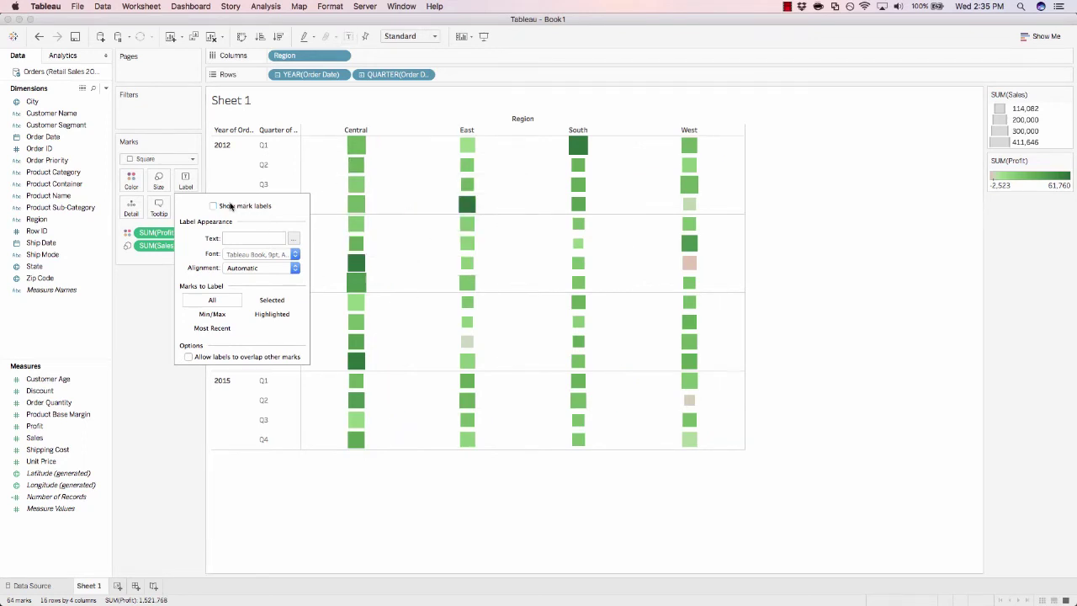
{"action": "left_click", "coordinate": [843, 186]}
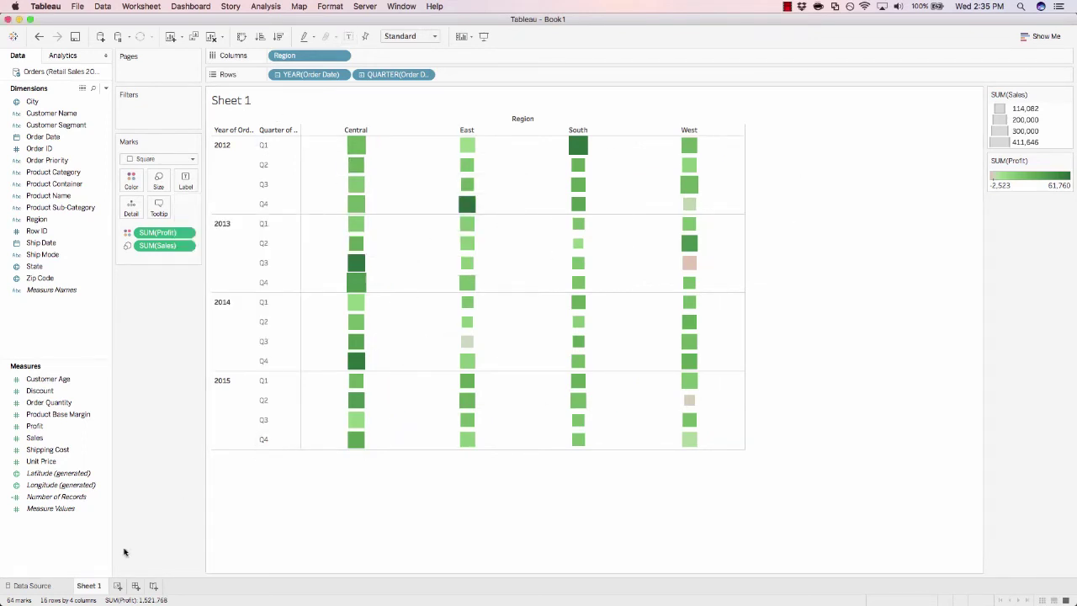
Step: Rename Sheet 1 as Pivot Heat Map
{"action": "double_click", "coordinate": [84, 588]}
{"action": "type", "text": "Pivot"}
{"action": "type", "text": "Heat"}
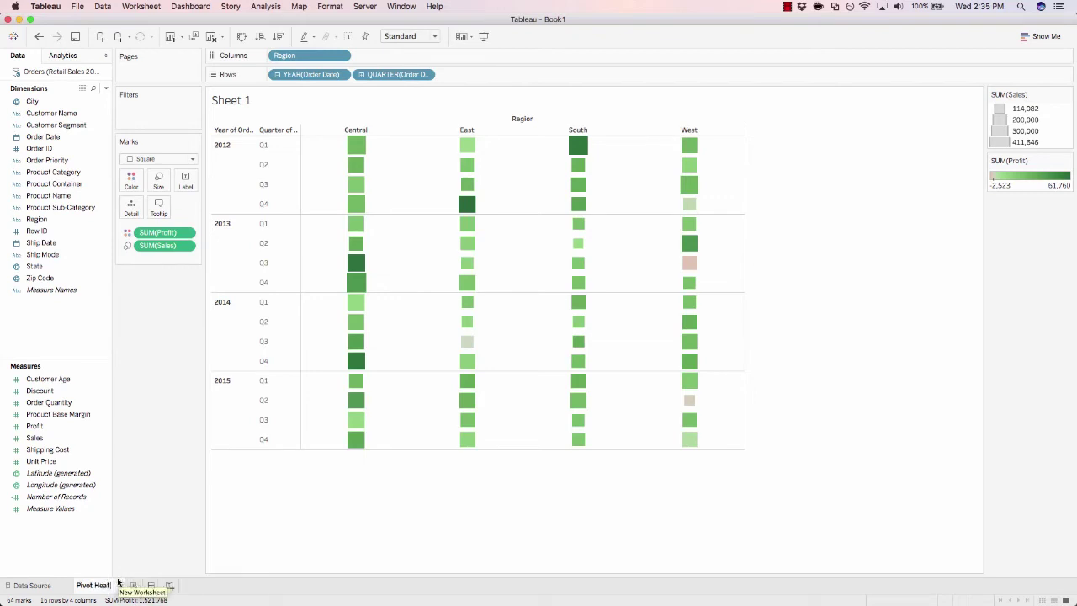
{"action": "type", "text": " Map"}
{"action": "key", "text": "Return"}
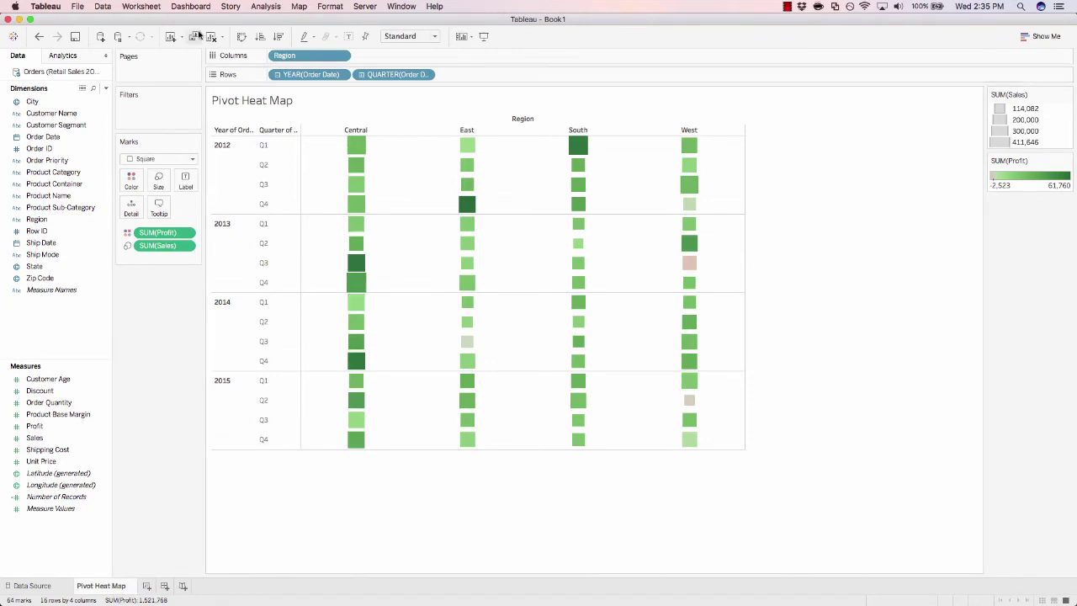
Step: Save the workbook under the name Tableau Training
{"action": "left_click", "coordinate": [78, 6]}
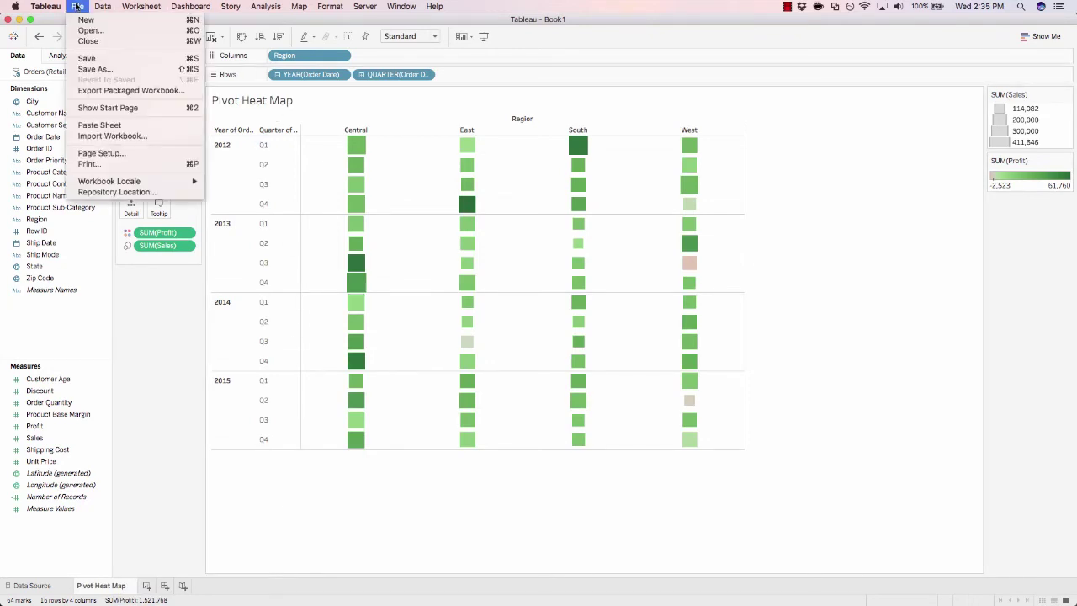
{"action": "left_click", "coordinate": [87, 59]}
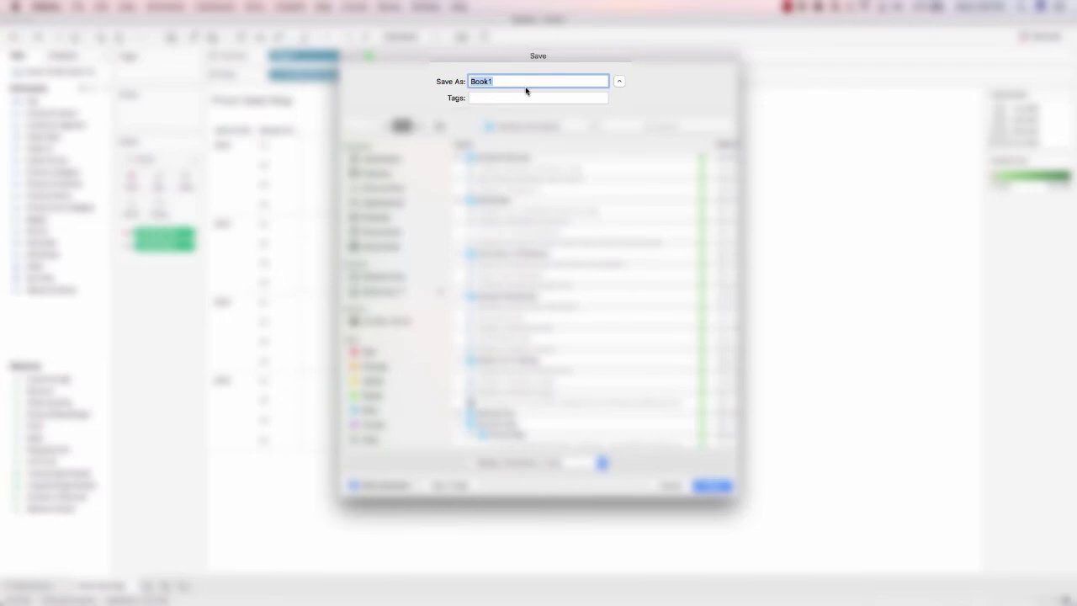
{"action": "type", "text": "Tableau Training"}
{"action": "left_click", "coordinate": [711, 486]}
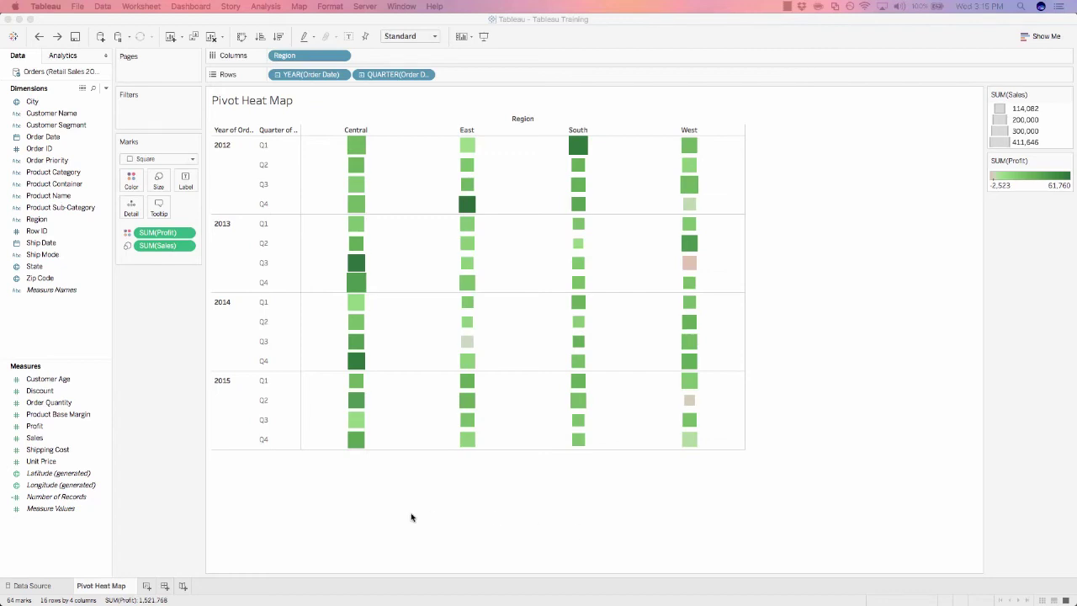
Step: Add a new worksheet and name it Highlight Table
{"action": "left_click", "coordinate": [148, 587]}
{"action": "double_click", "coordinate": [153, 585]}
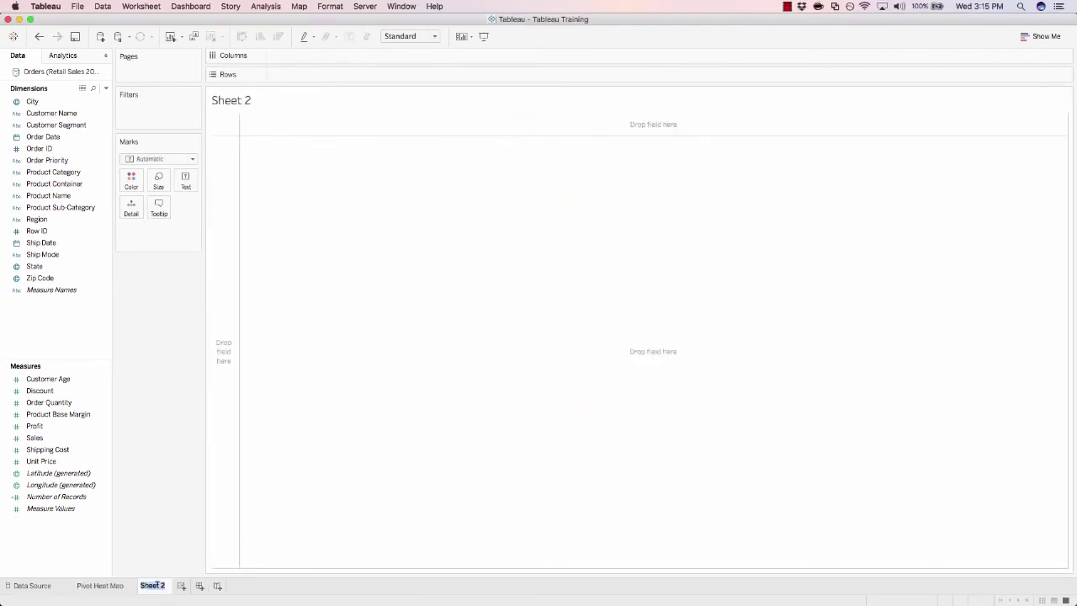
{"action": "type", "text": "Highlight T"}
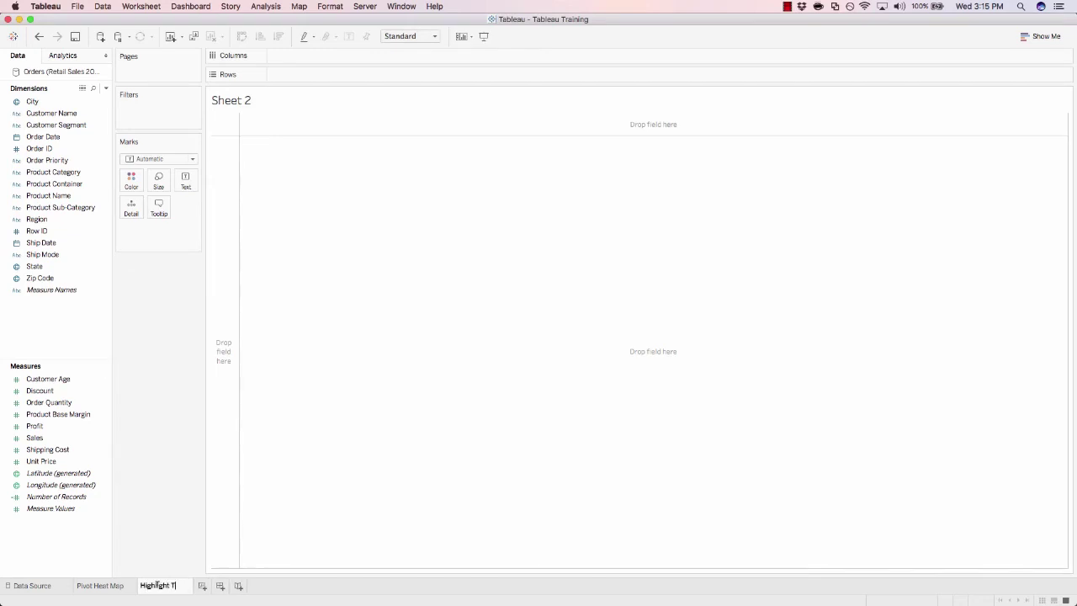
{"action": "type", "text": "able"}
{"action": "key", "text": "Return"}
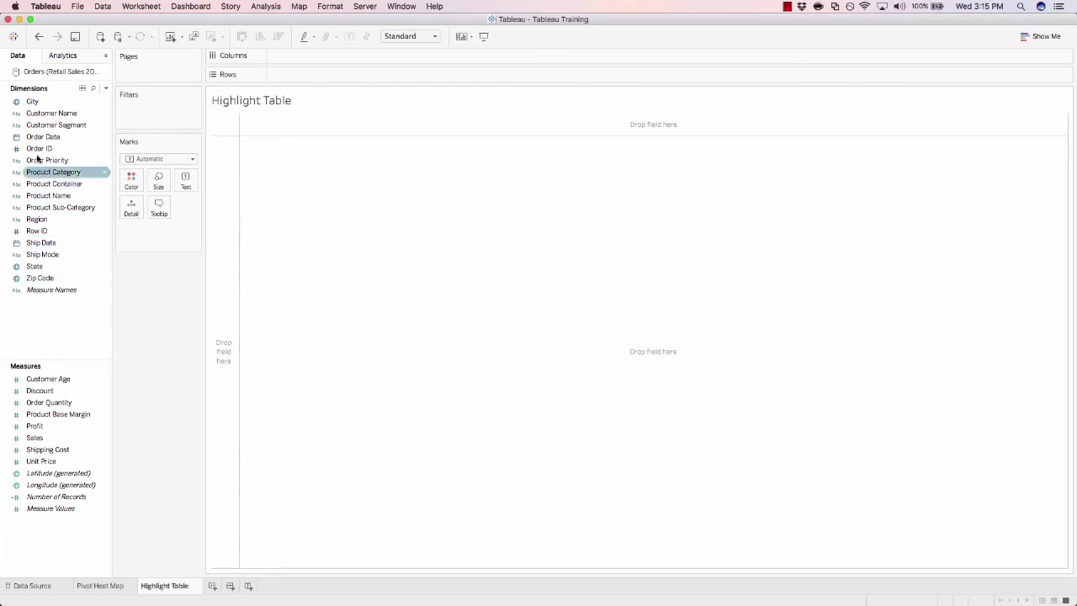
Step: Place Order Date on the columns and expand it into years and quarters
{"action": "left_click_drag", "start_coordinate": [34, 141], "coordinate": [289, 57]}
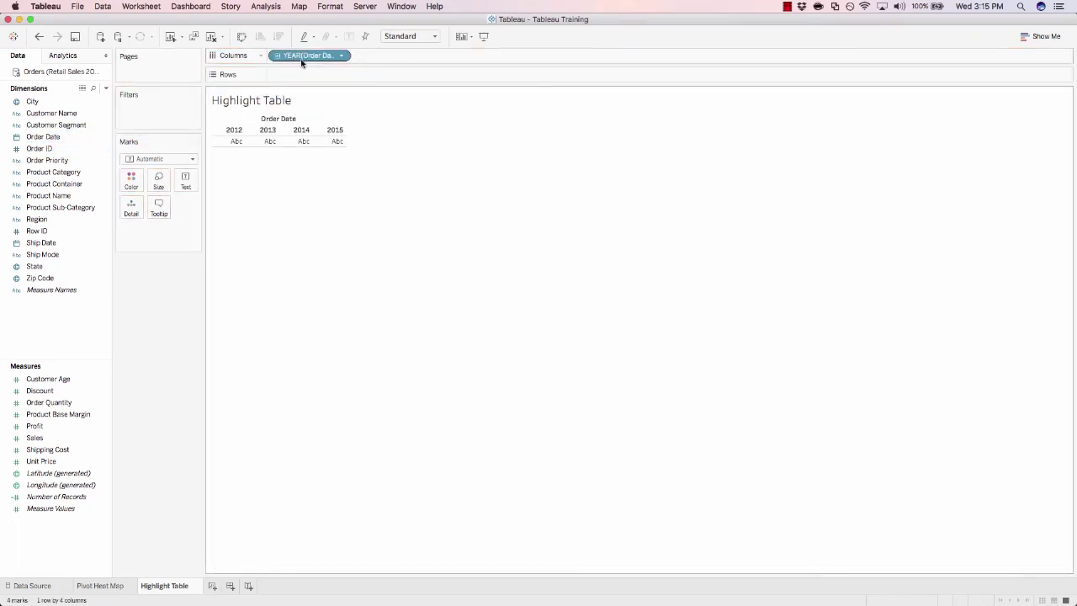
{"action": "left_click", "coordinate": [278, 57]}
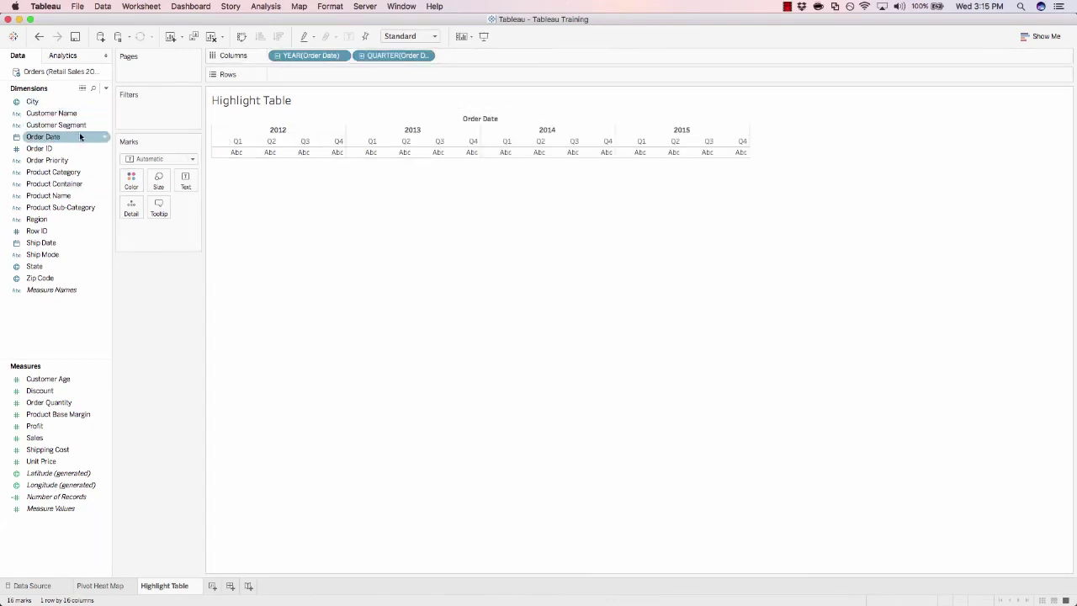
Step: Try adding Region to the table automatically, and undo it
{"action": "left_click", "coordinate": [44, 220]}
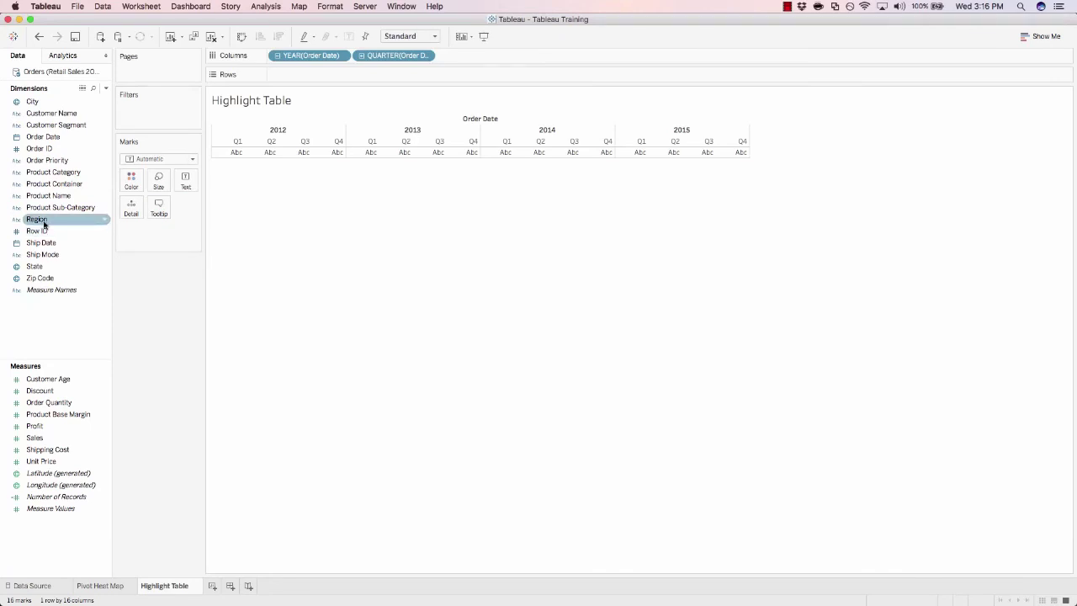
{"action": "double_click", "coordinate": [45, 220]}
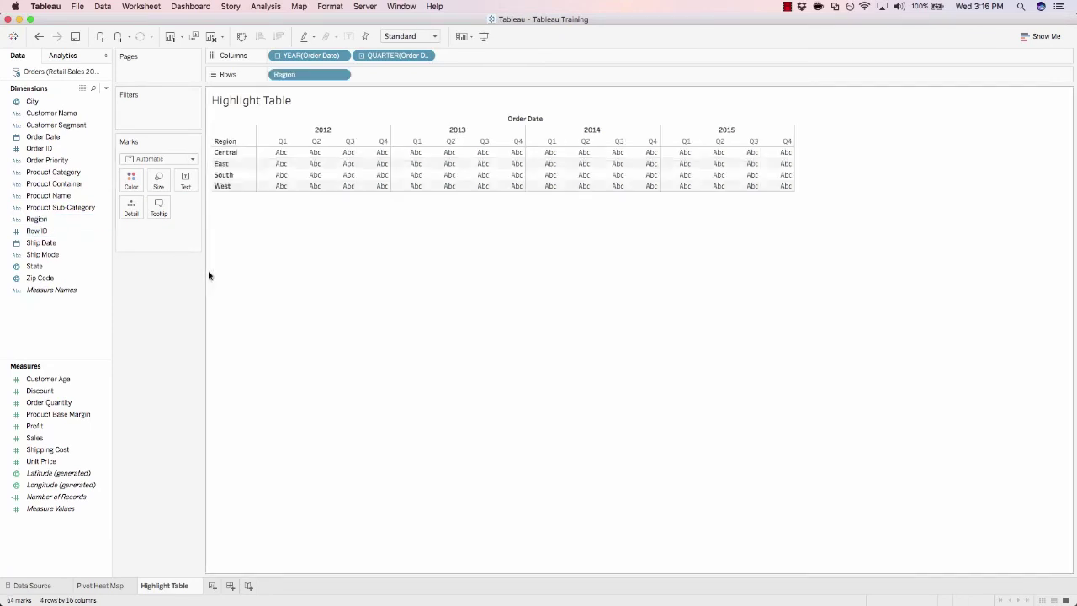
{"action": "left_click", "coordinate": [46, 193]}
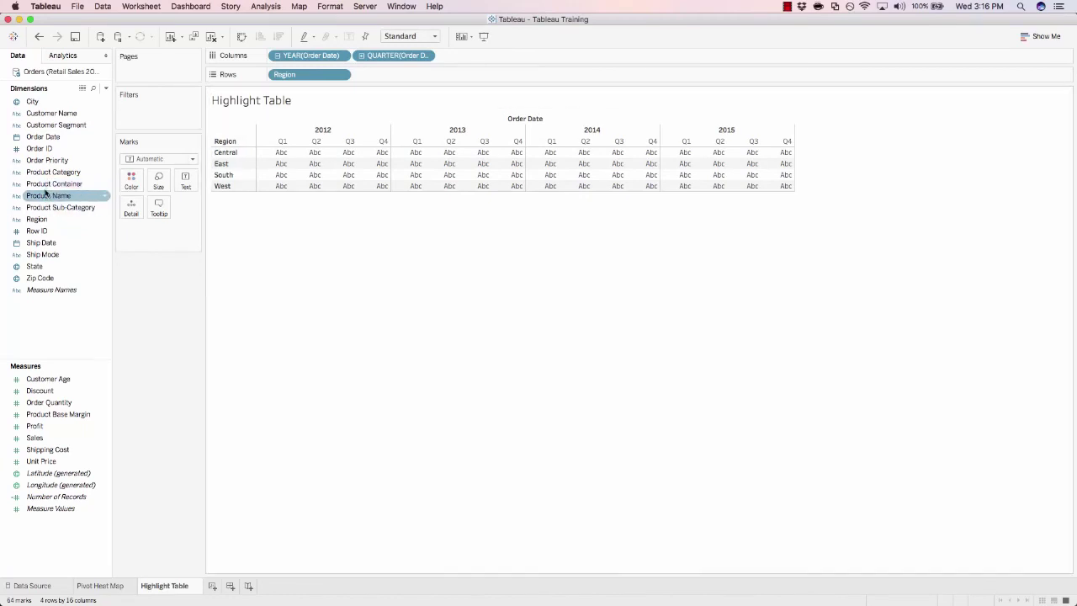
{"action": "mouse_move", "coordinate": [46, 194]}
{"action": "left_mouse_down"}
{"action": "mouse_move", "coordinate": [91, 212]}
{"action": "mouse_move", "coordinate": [197, 108]}
{"action": "mouse_move", "coordinate": [270, 94]}
{"action": "mouse_move", "coordinate": [55, 179]}
{"action": "left_mouse_up"}
{"action": "left_click", "coordinate": [38, 219]}
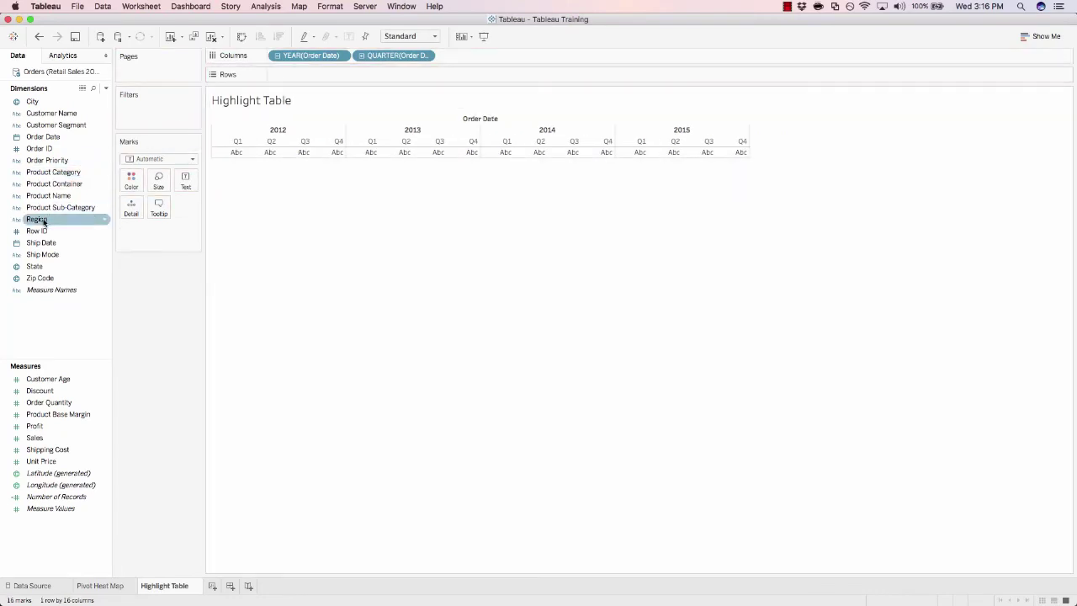
Step: Place Region on the rows and color the table cells by Profit
{"action": "left_click_drag", "start_coordinate": [44, 221], "coordinate": [281, 77]}
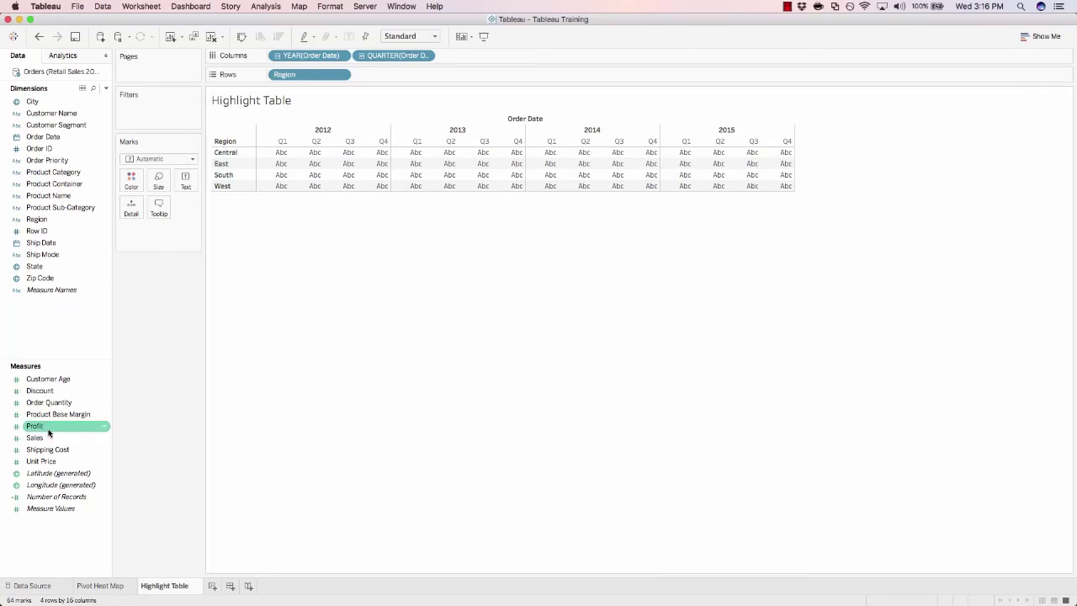
{"action": "left_click_drag", "start_coordinate": [49, 432], "coordinate": [131, 192]}
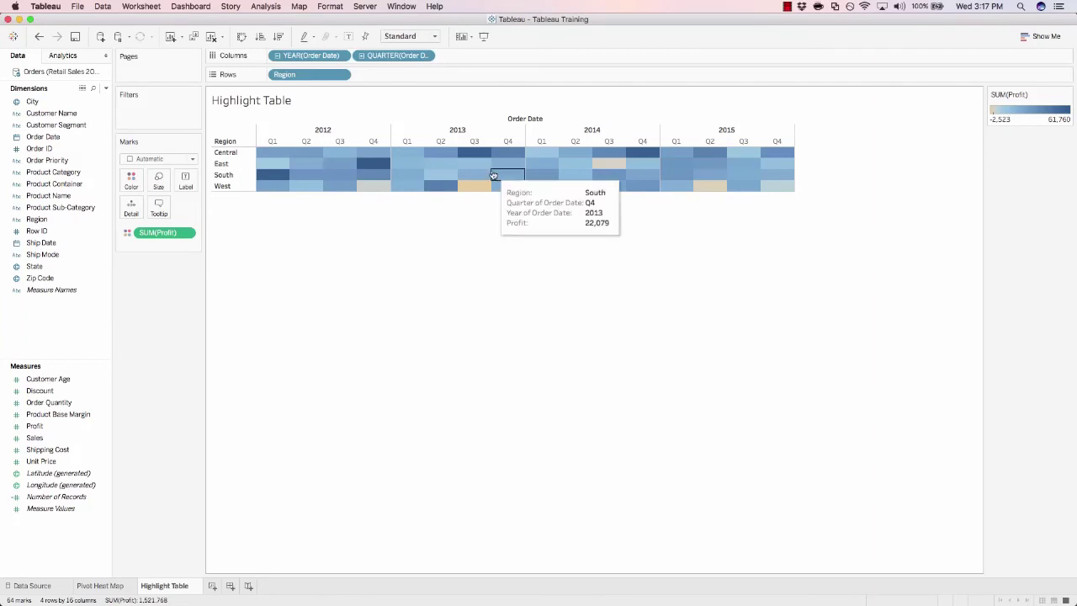
{"action": "mouse_move", "coordinate": [481, 158]}
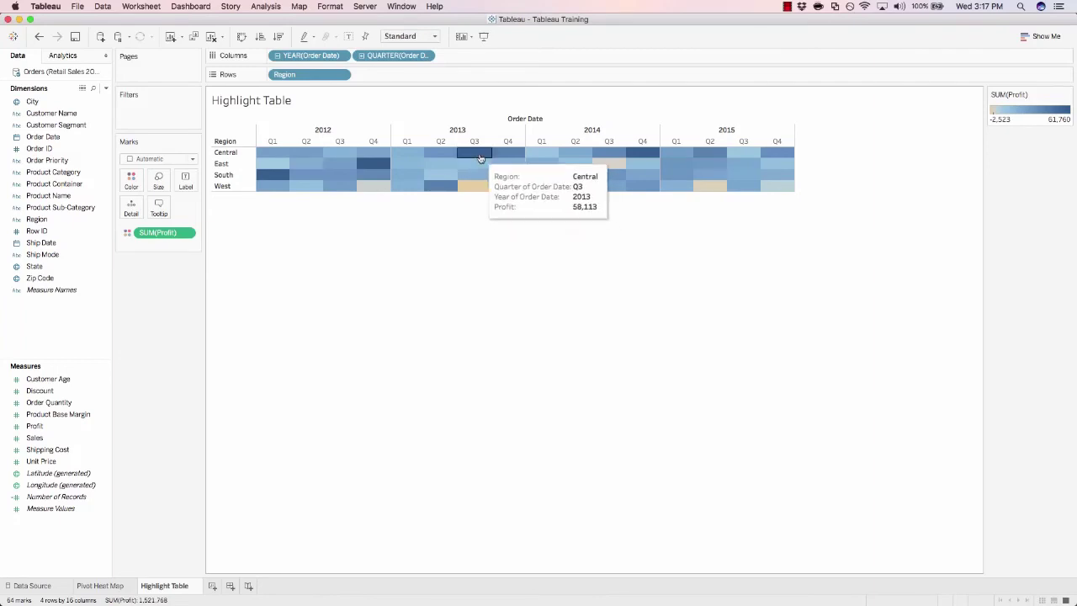
{"action": "mouse_move", "coordinate": [473, 193]}
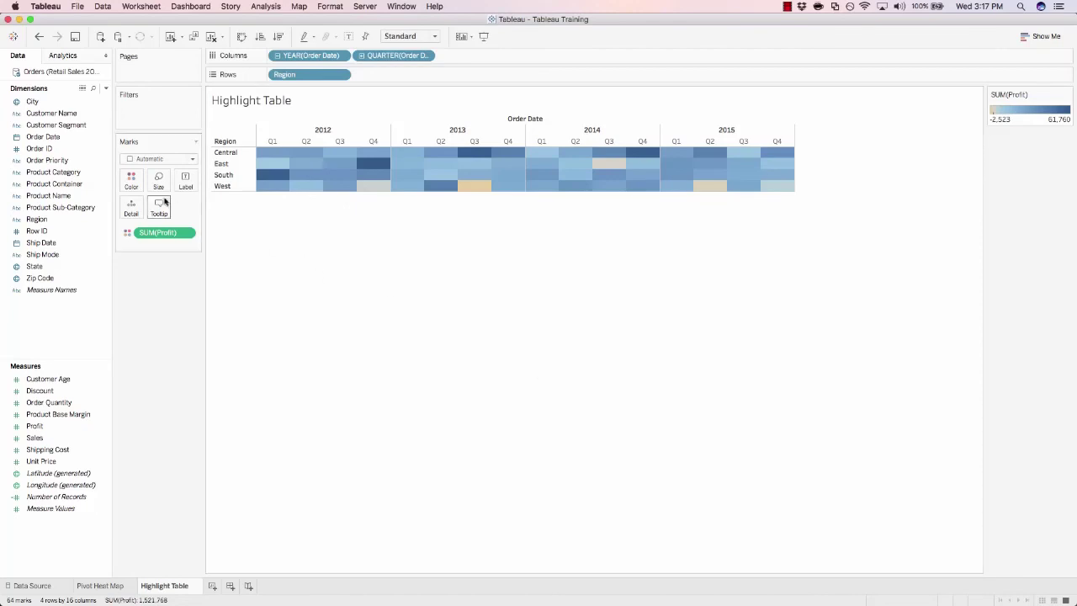
Step: Change the Profit color palette of the highlight table to Red-Green Diverging
{"action": "left_click", "coordinate": [131, 178]}
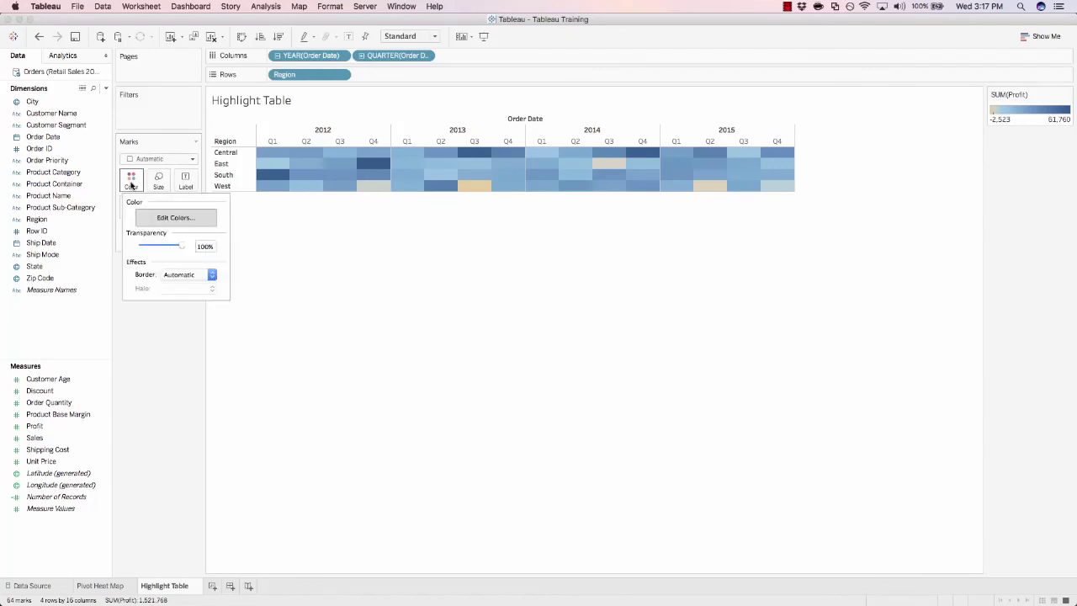
{"action": "left_click", "coordinate": [164, 218]}
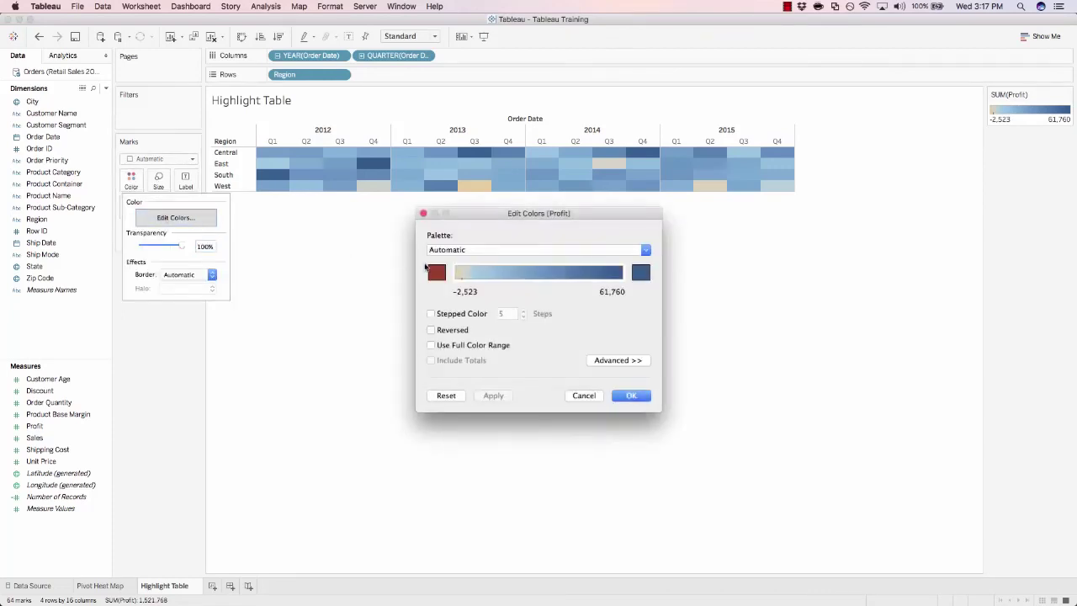
{"action": "left_click", "coordinate": [457, 256]}
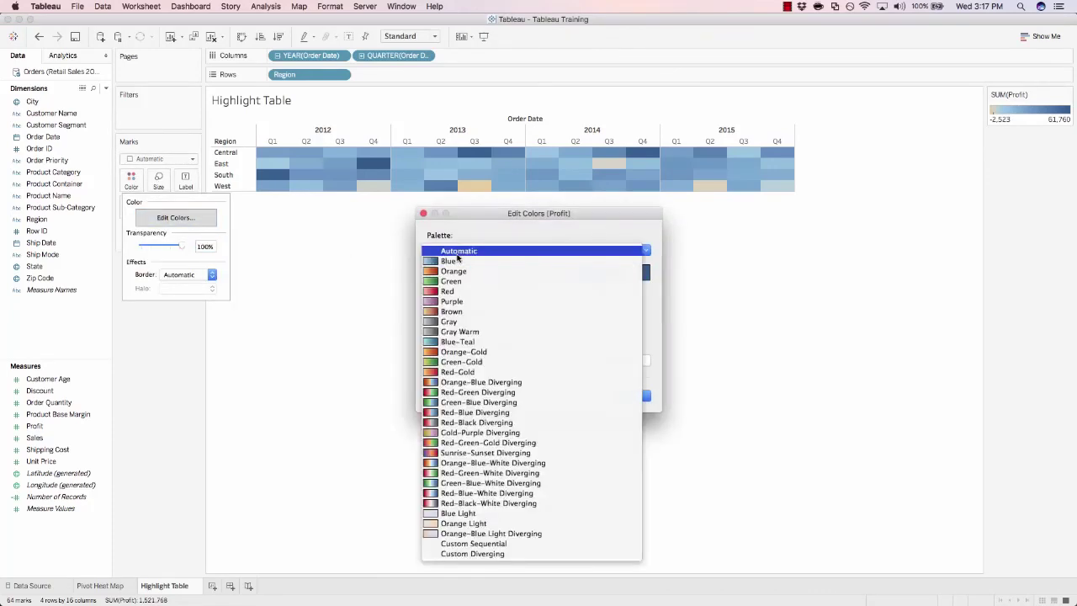
{"action": "left_click", "coordinate": [458, 394]}
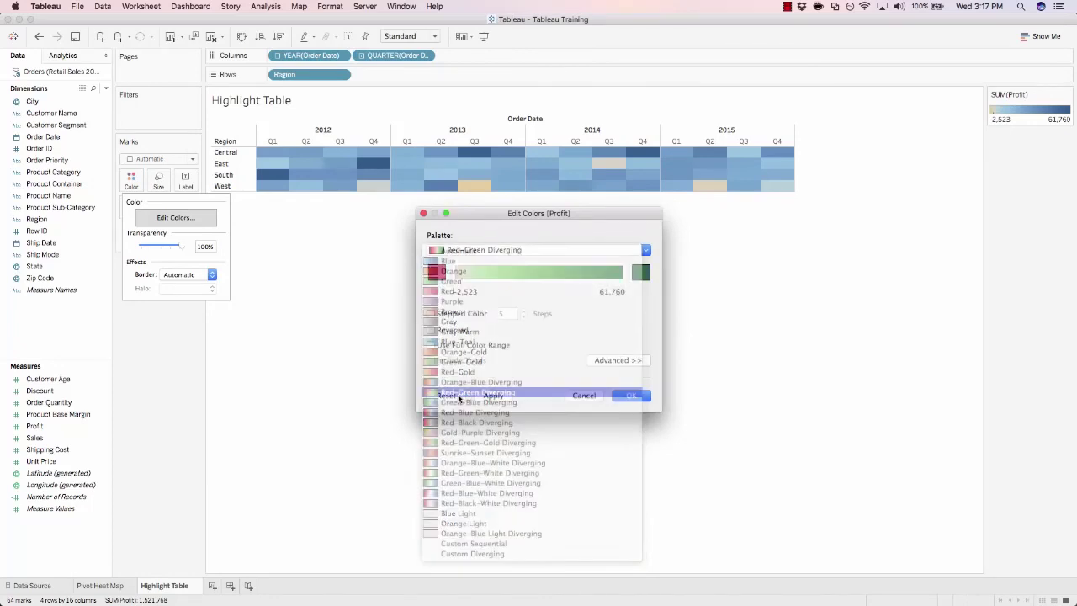
{"action": "left_click", "coordinate": [633, 395]}
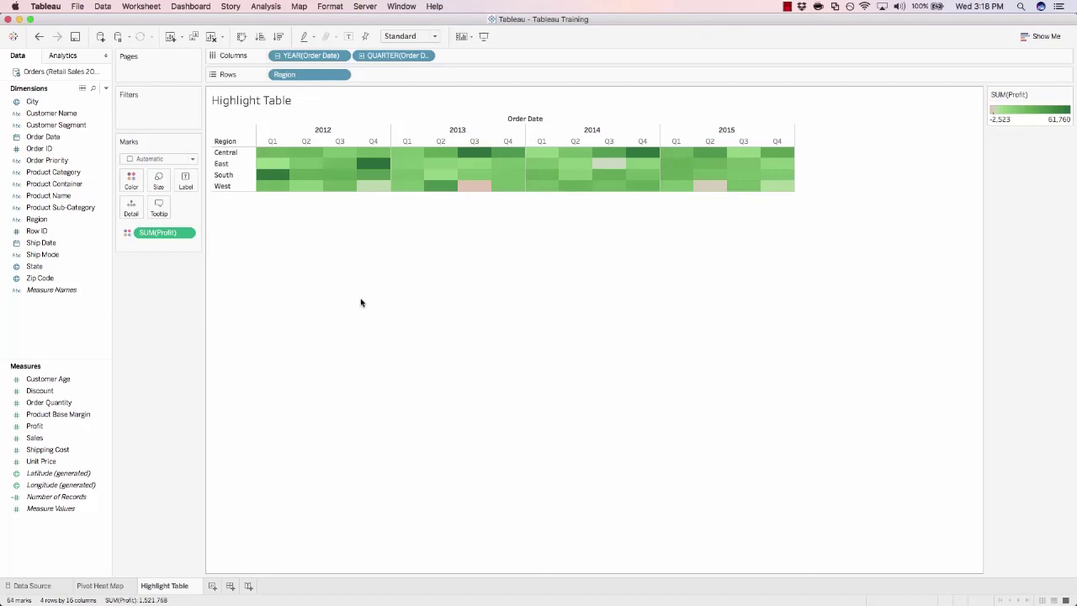
Step: Try adding Profit as the label of the table cells, and undo it
{"action": "left_click", "coordinate": [78, 430]}
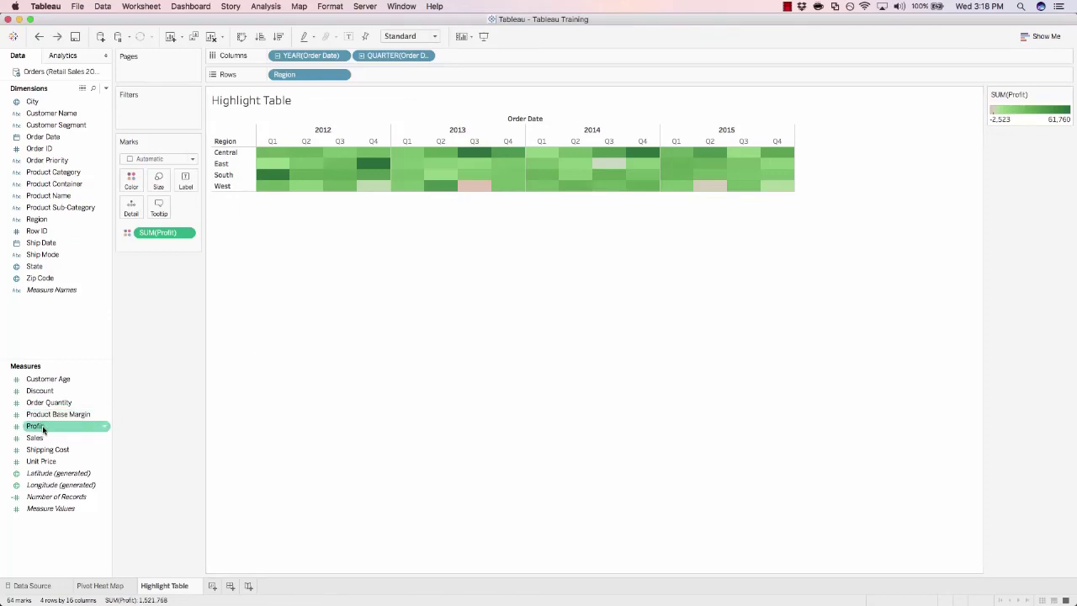
{"action": "left_click_drag", "start_coordinate": [43, 430], "coordinate": [185, 183]}
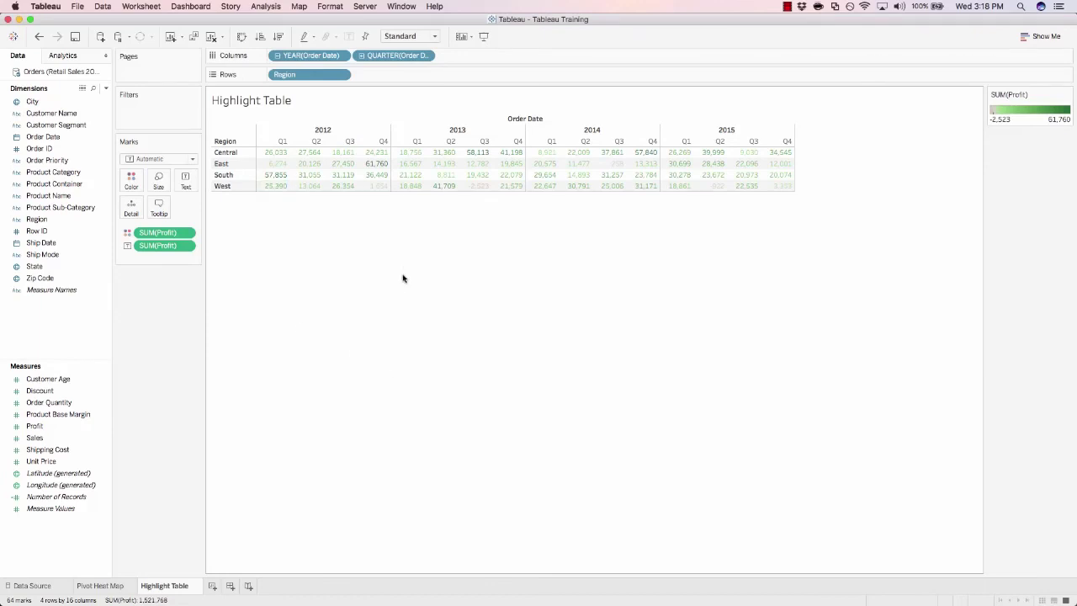
{"action": "key", "text": "super+z"}
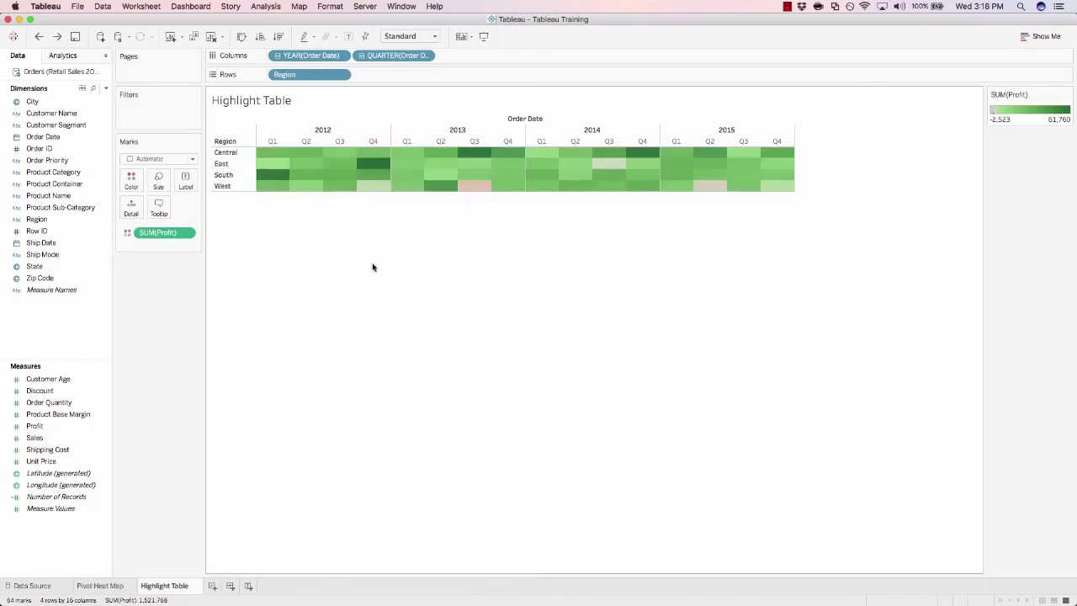
Step: Show mark labels for all cells of the highlight table
{"action": "left_click", "coordinate": [187, 182]}
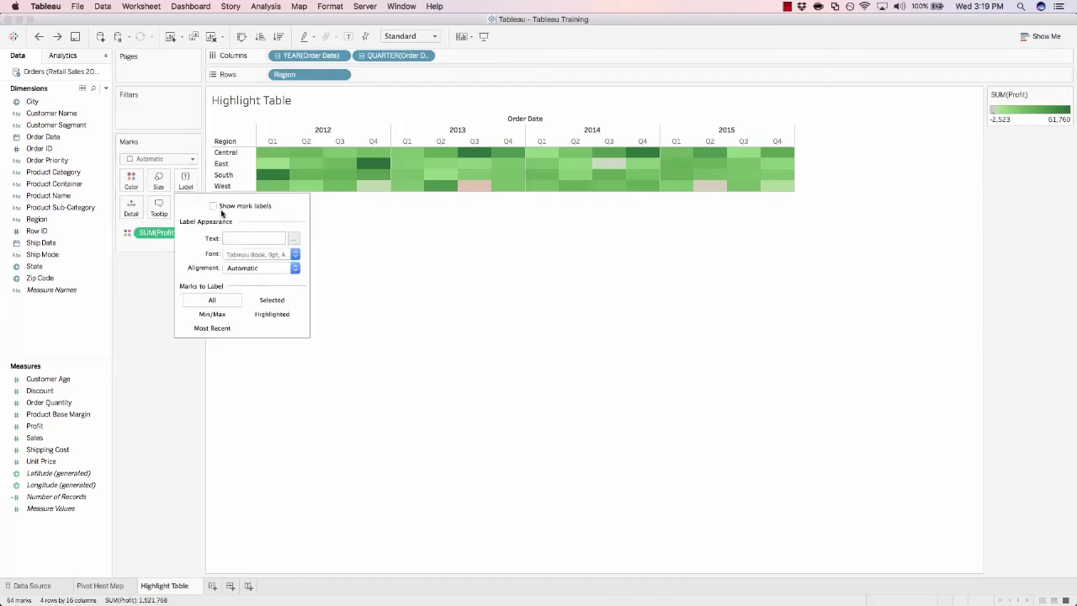
{"action": "left_click", "coordinate": [215, 207]}
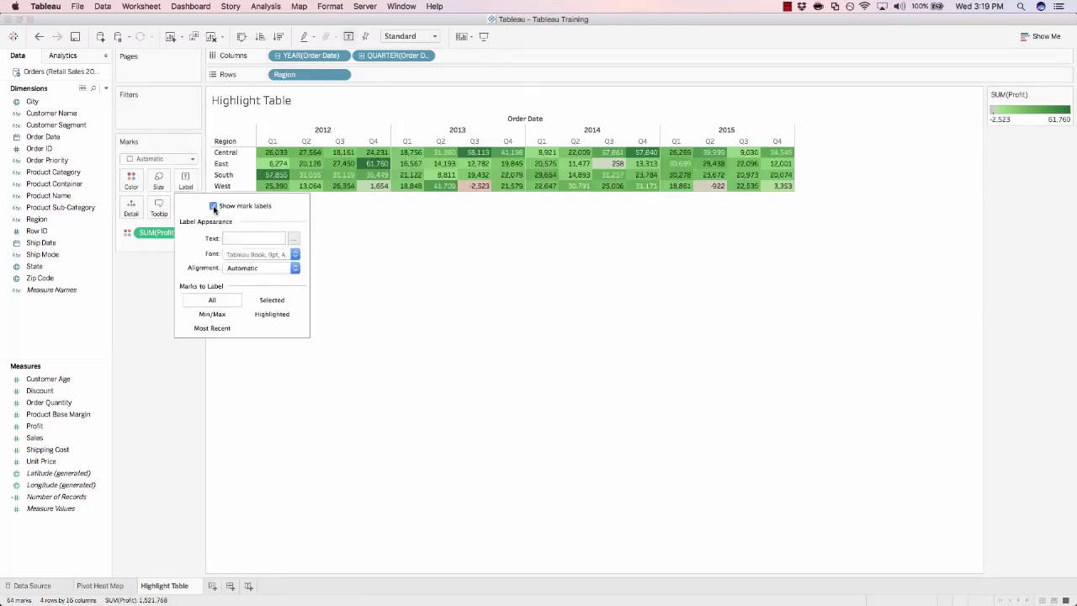
{"action": "left_click", "coordinate": [454, 361]}
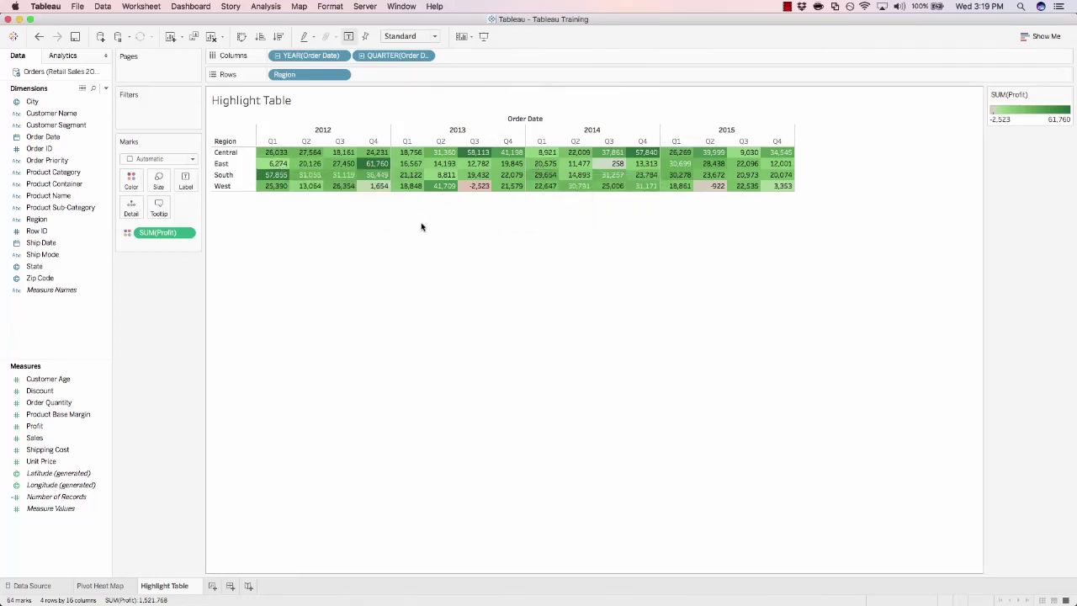
{"action": "mouse_move", "coordinate": [461, 159]}
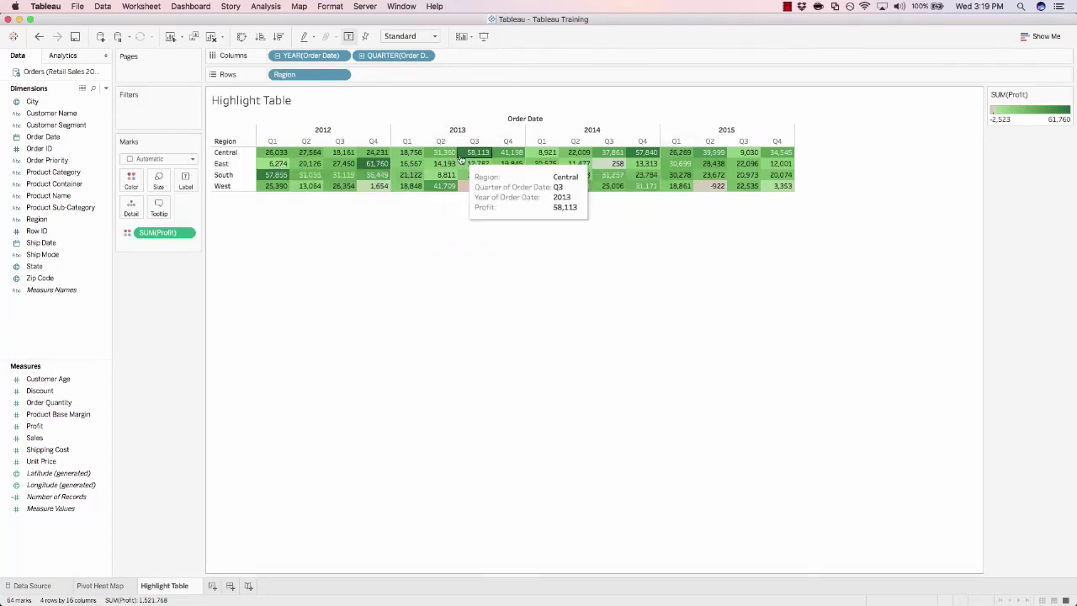